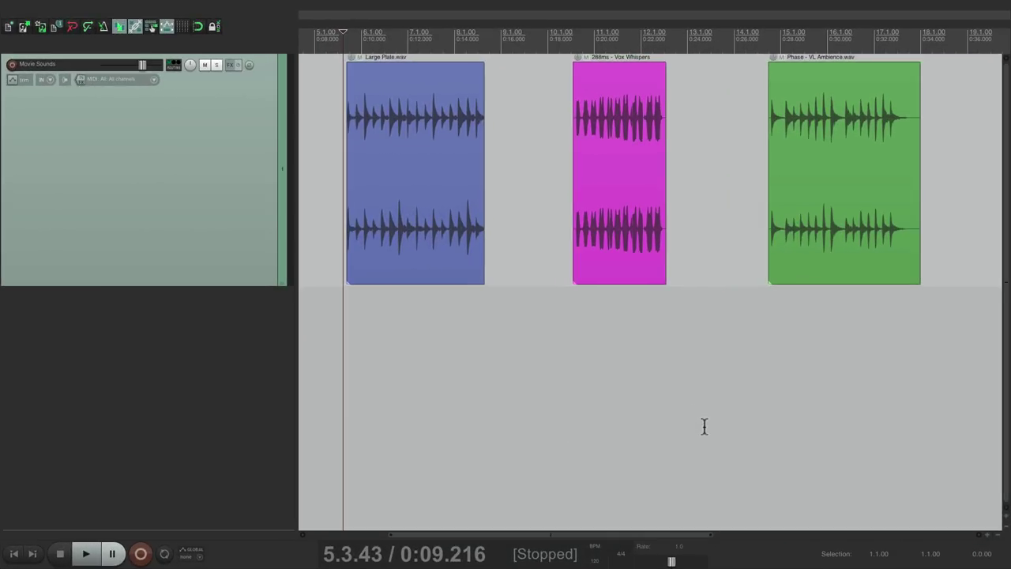
Select the Movie Sounds track, opening and dismissing its options menu without a choice
{"action": "left_click", "coordinate": [259, 200]}
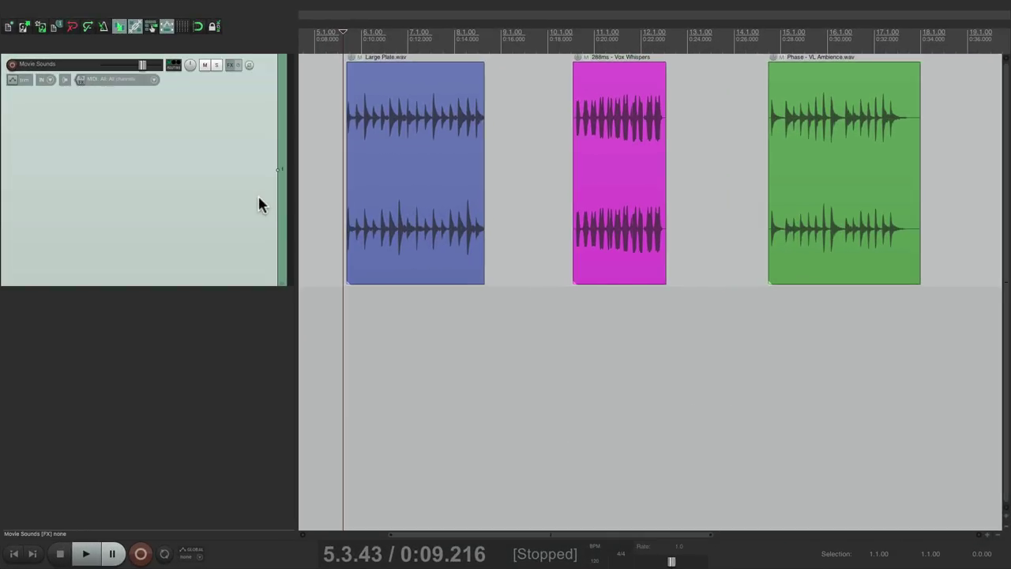
{"action": "right_click", "coordinate": [259, 198]}
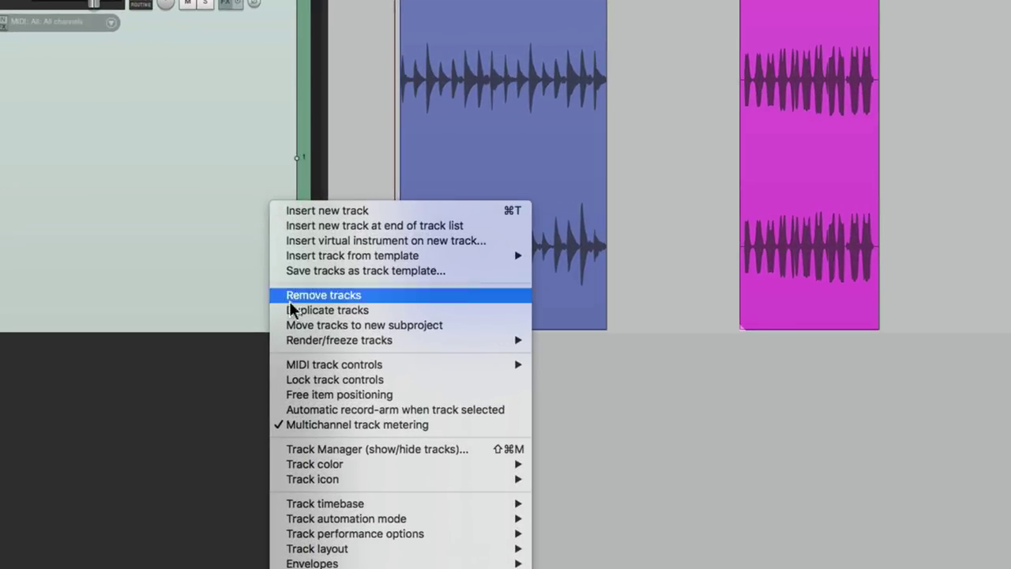
{"action": "mouse_move", "coordinate": [269, 290]}
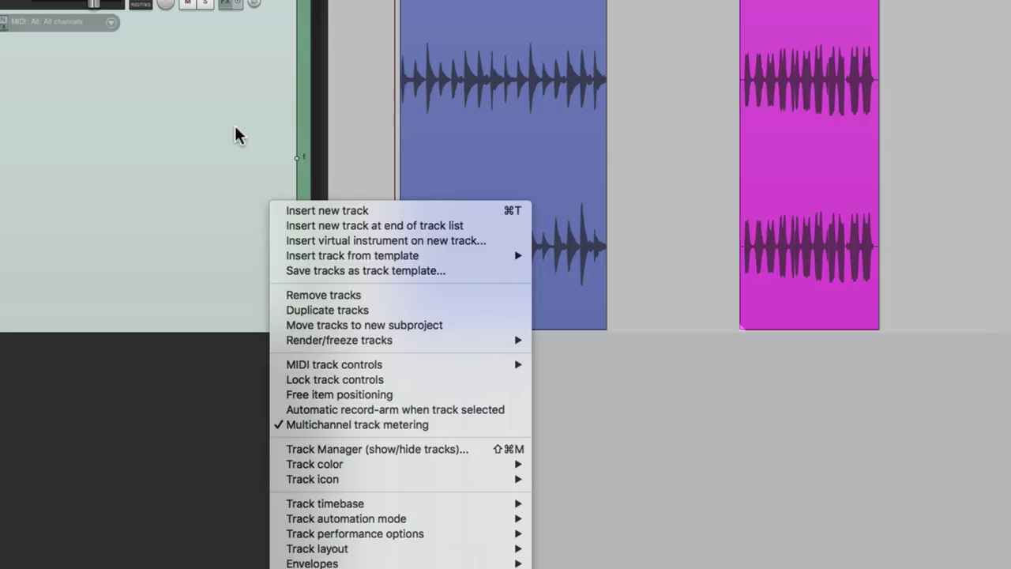
{"action": "left_click", "coordinate": [227, 131]}
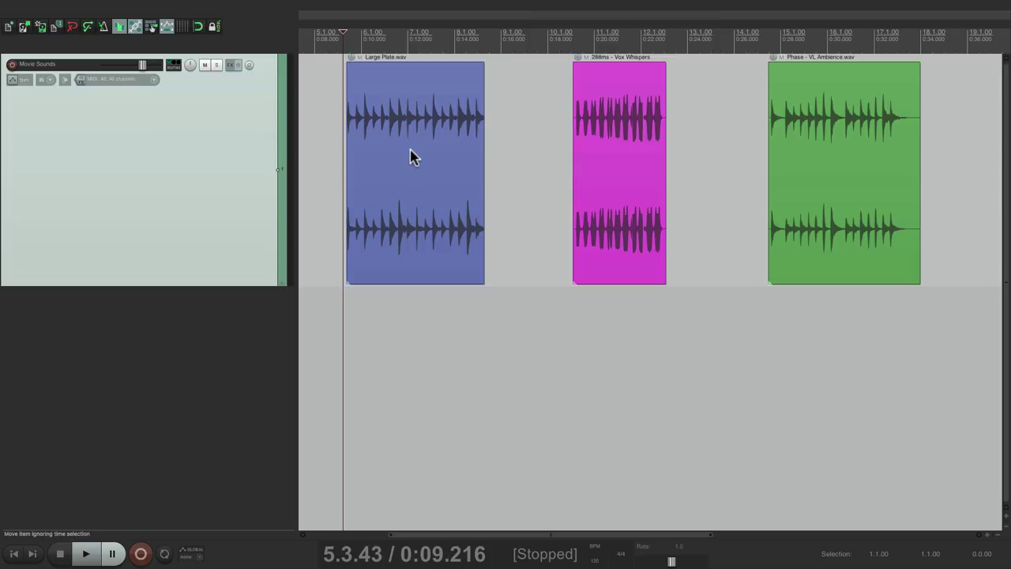
Audition the first clip, Vox Whispers and the green ambience clip, then return to the start
{"action": "key", "text": "space"}
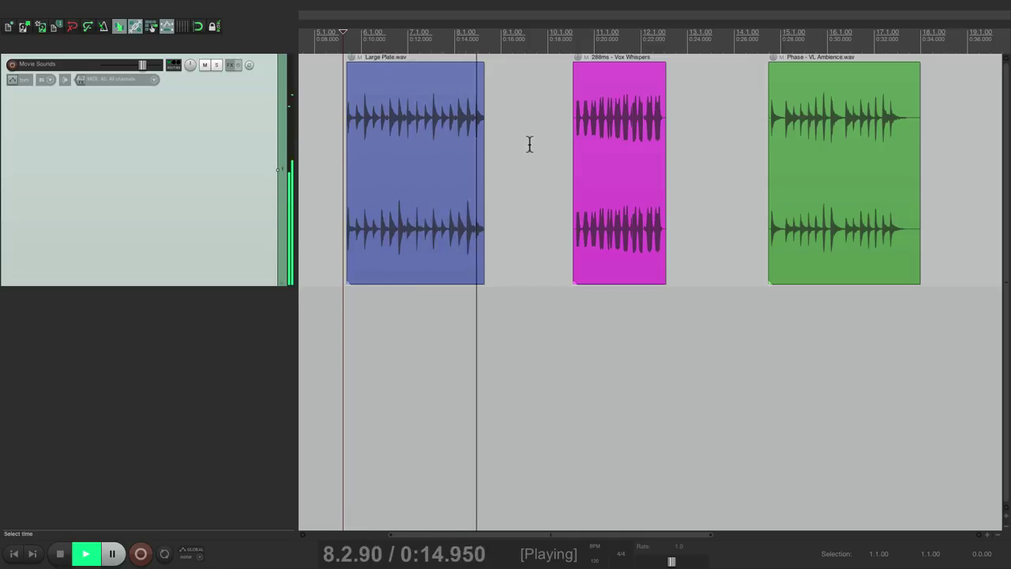
{"action": "key", "text": "space"}
{"action": "left_click", "coordinate": [565, 130]}
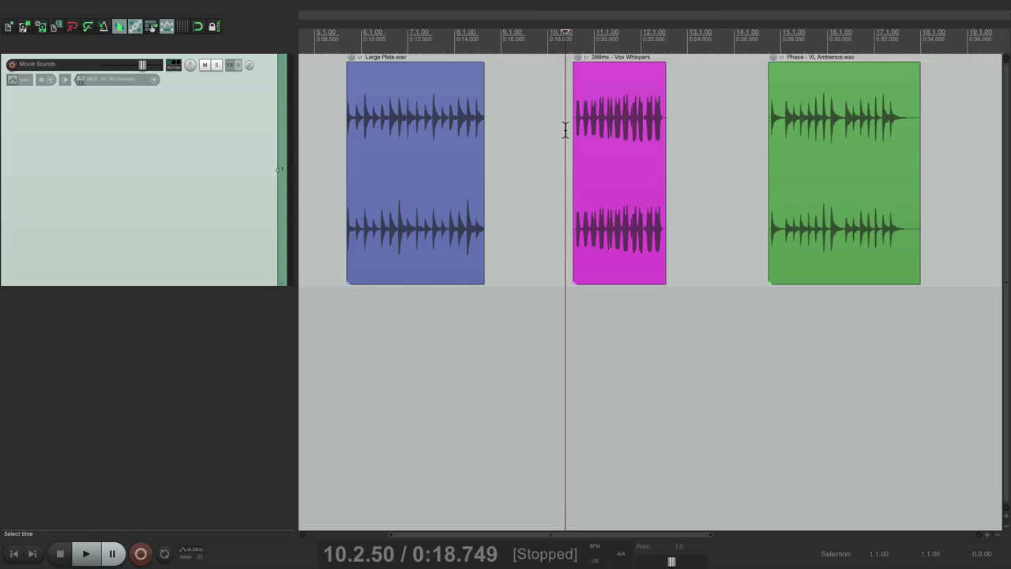
{"action": "key", "text": "space"}
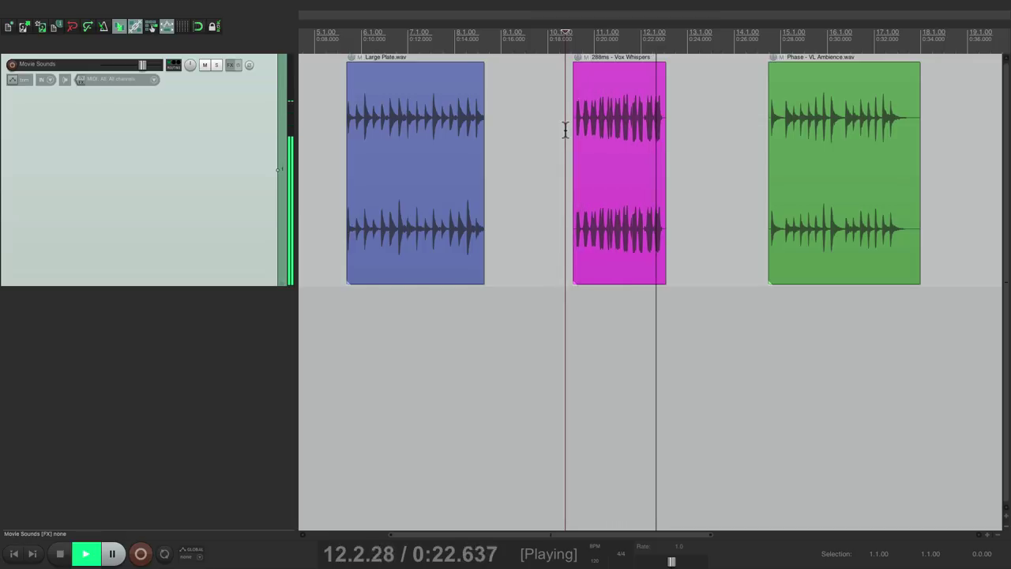
{"action": "key", "text": "space"}
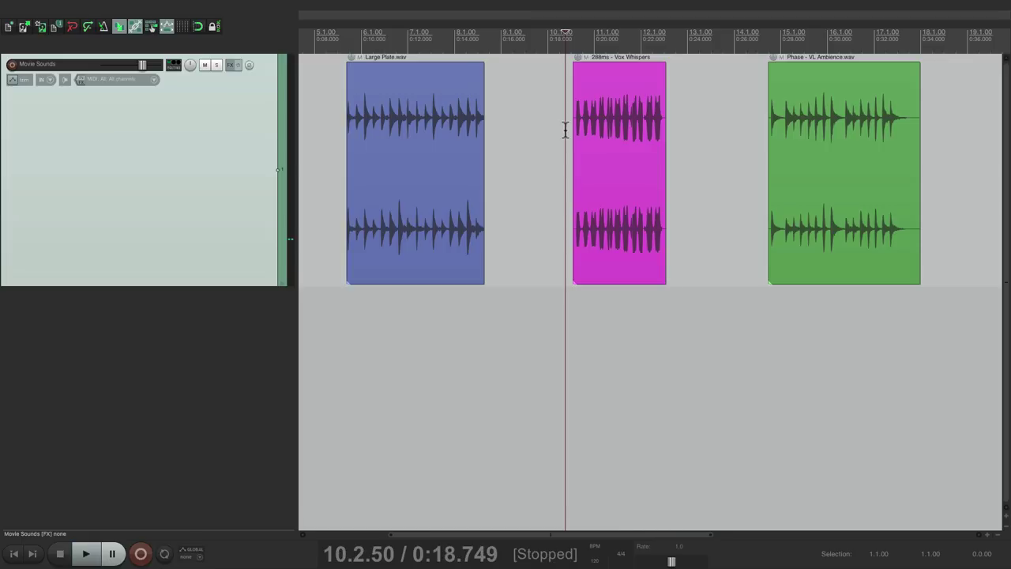
{"action": "left_click", "coordinate": [758, 113]}
{"action": "key", "text": "space"}
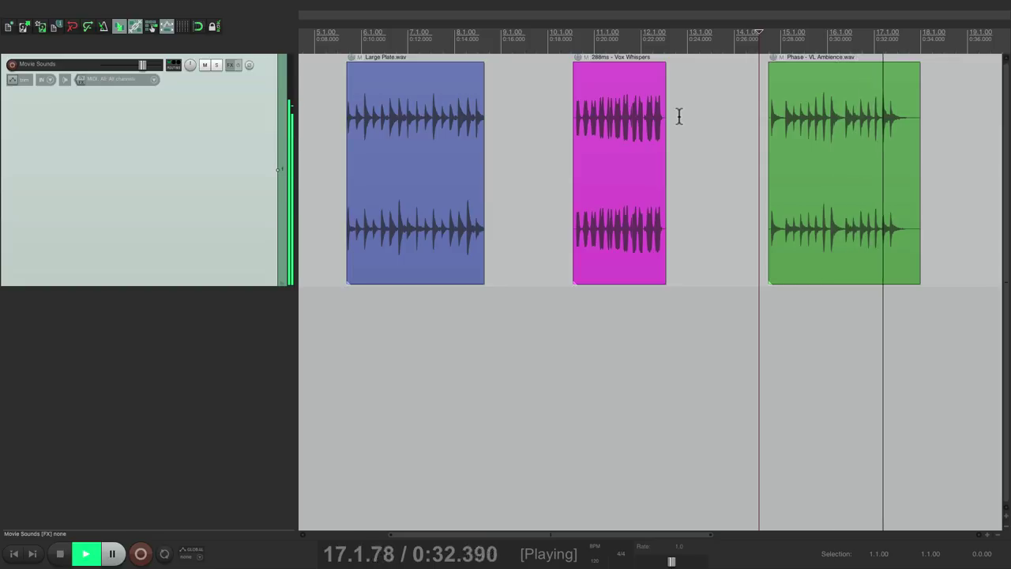
{"action": "key", "text": "space"}
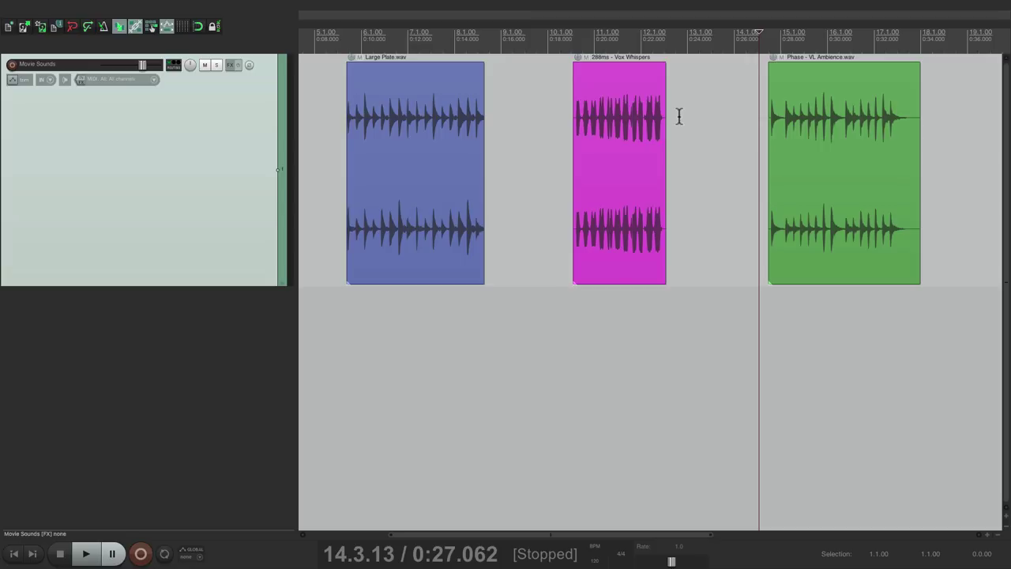
{"action": "left_click", "coordinate": [337, 143]}
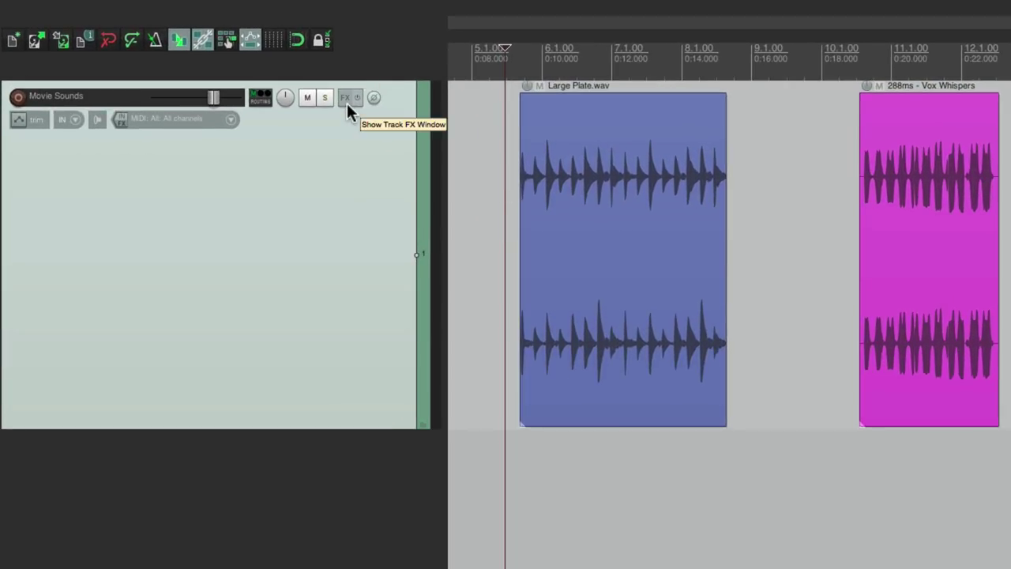
Add the VST: ReaVerb effect to the Movie Sounds track
{"action": "left_click", "coordinate": [346, 100]}
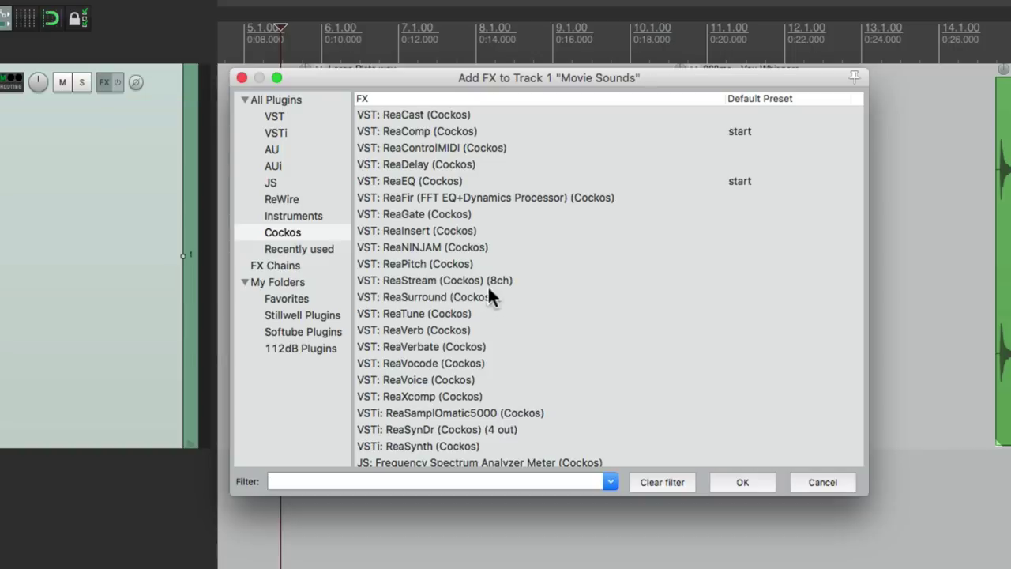
{"action": "scroll", "coordinate": [473, 323], "scroll_direction": "down", "scroll_amount": 1}
{"action": "left_click", "coordinate": [443, 325]}
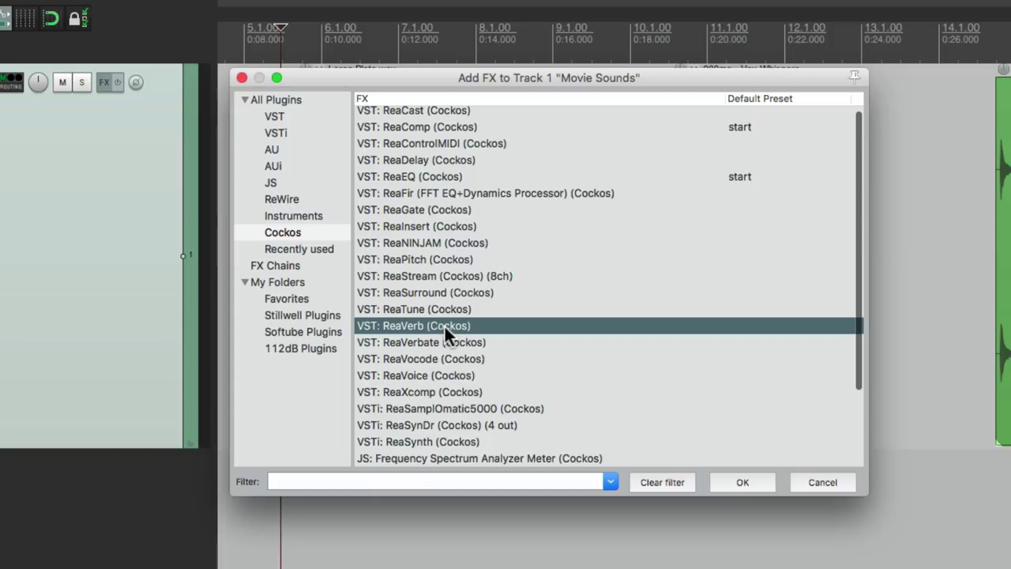
{"action": "double_click", "coordinate": [445, 325]}
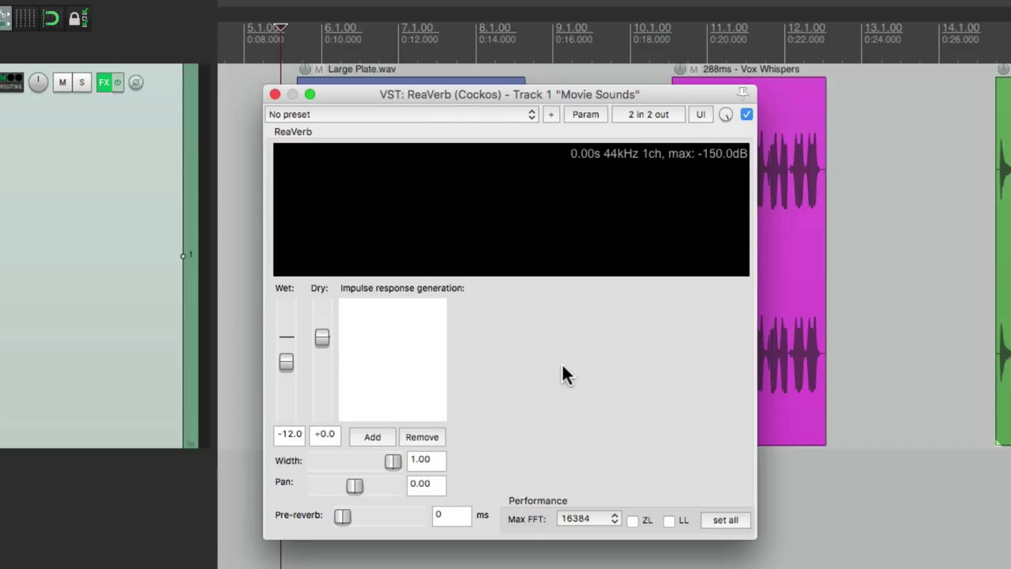
Load the Large Plate.aif impulse response into ReaVerb and lower its wet level to -22.0
{"action": "left_click", "coordinate": [371, 439]}
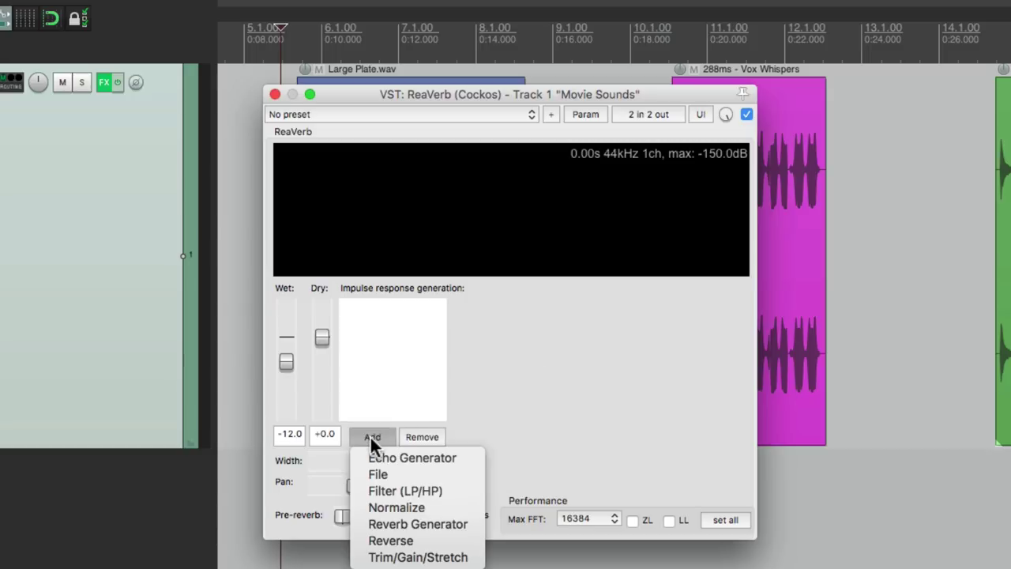
{"action": "left_click", "coordinate": [400, 474]}
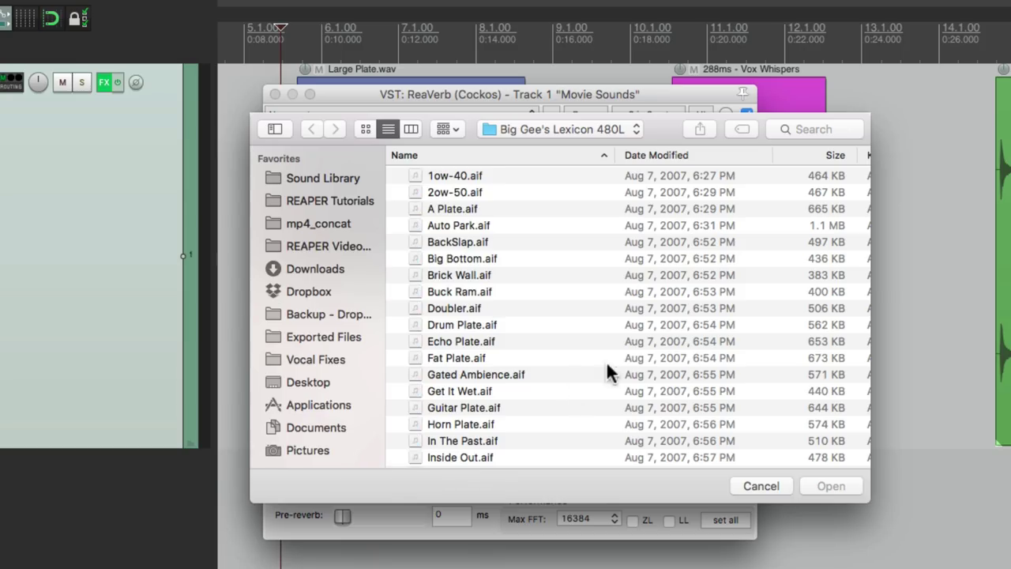
{"action": "scroll", "coordinate": [615, 362], "scroll_direction": "down", "scroll_amount": 5}
{"action": "scroll", "coordinate": [617, 365], "scroll_direction": "down", "scroll_amount": 6}
{"action": "scroll", "coordinate": [617, 364], "scroll_direction": "up", "scroll_amount": 3}
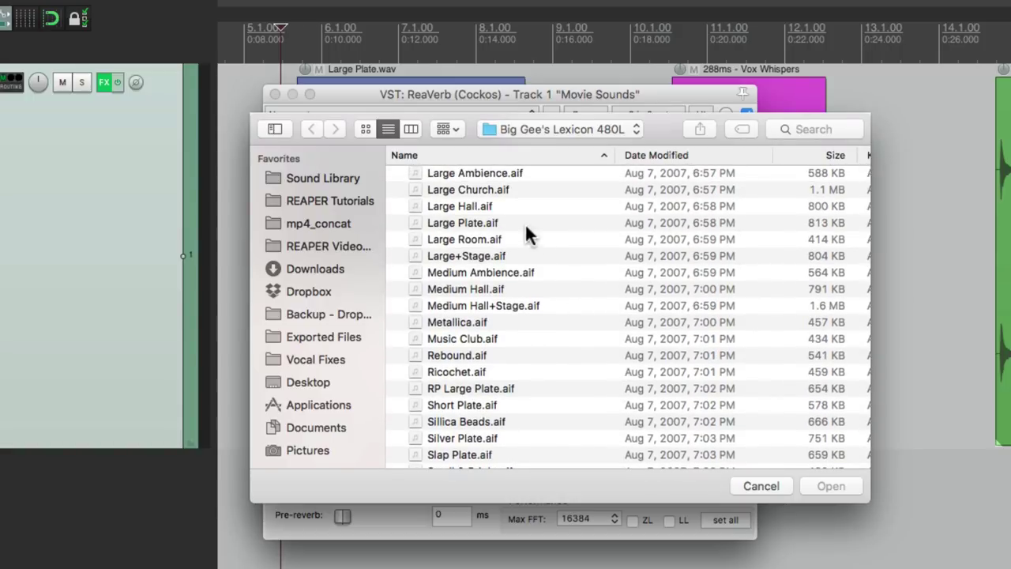
{"action": "left_click", "coordinate": [513, 225]}
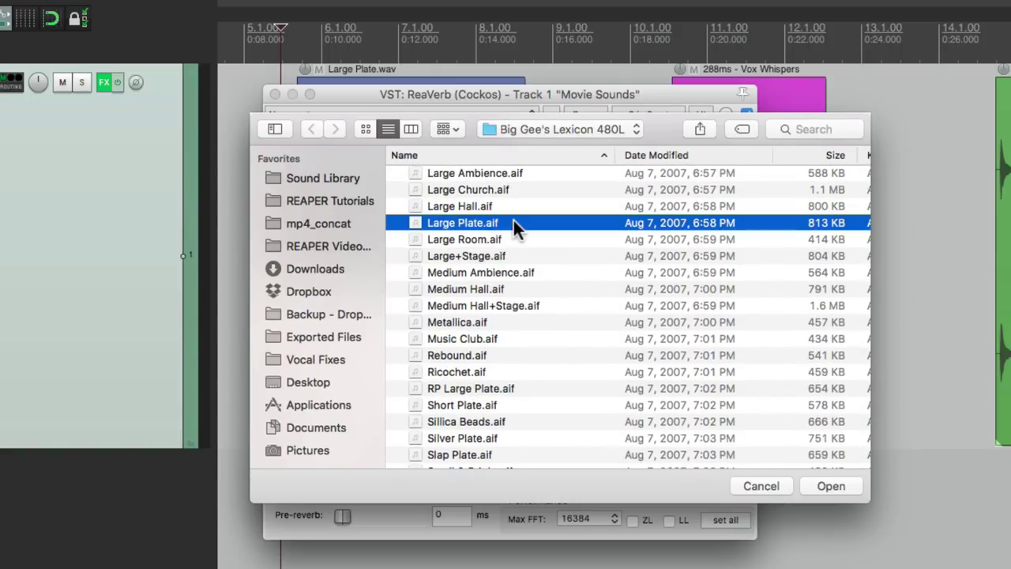
{"action": "double_click", "coordinate": [513, 226]}
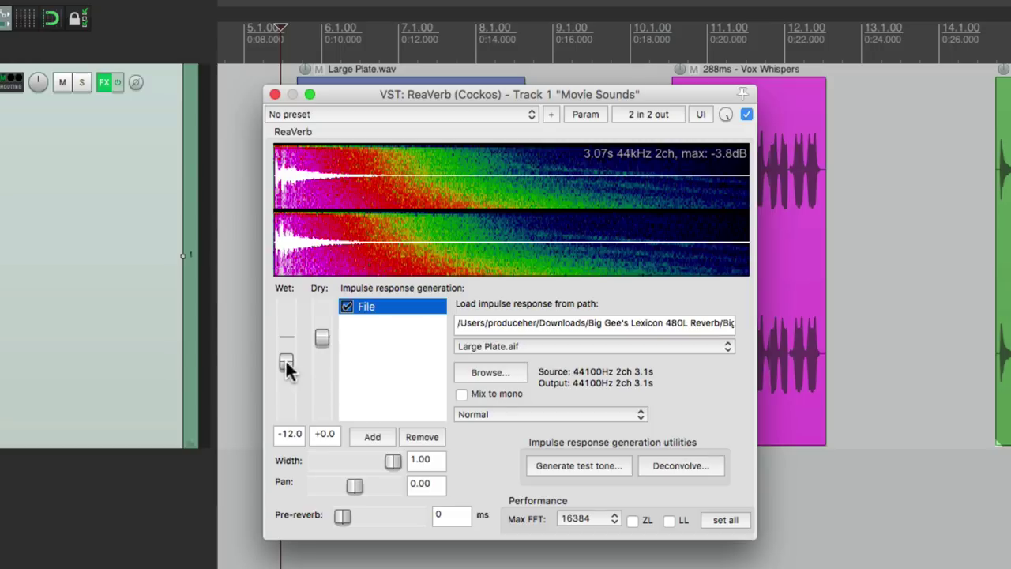
{"action": "mouse_move", "coordinate": [285, 361]}
{"action": "left_mouse_down"}
{"action": "mouse_move", "coordinate": [285, 406]}
{"action": "mouse_move", "coordinate": [289, 373]}
{"action": "left_mouse_up"}
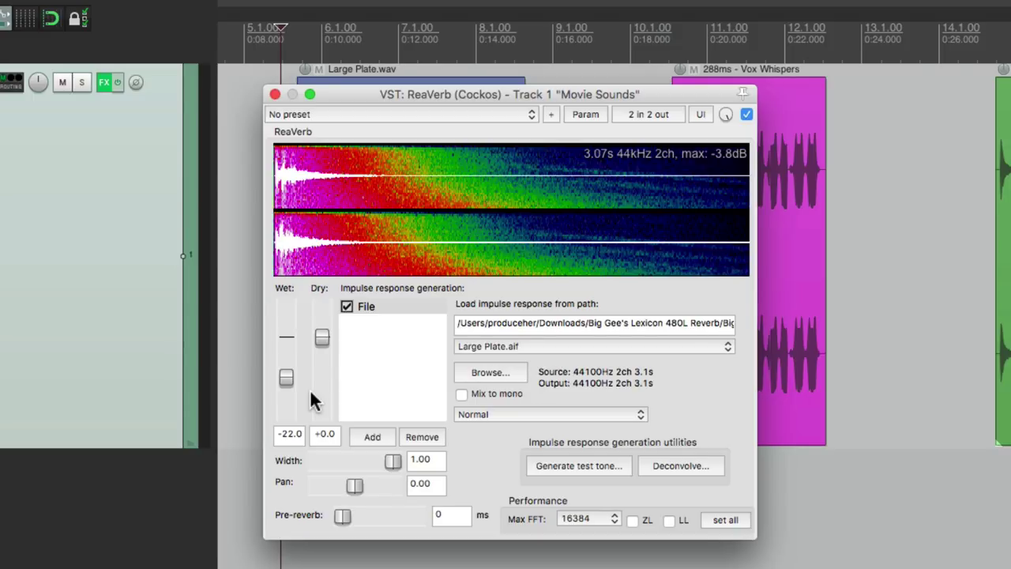
Insert track 2 named 'Movie Sounds w/FX' and drag a send from Movie Sounds onto it
{"action": "left_click", "coordinate": [275, 94]}
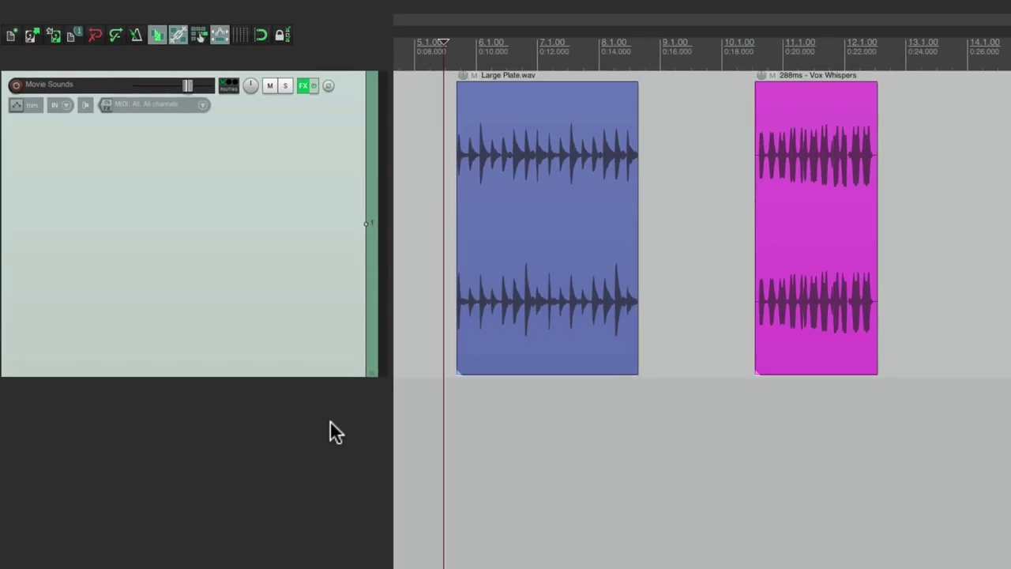
{"action": "double_click", "coordinate": [330, 422]}
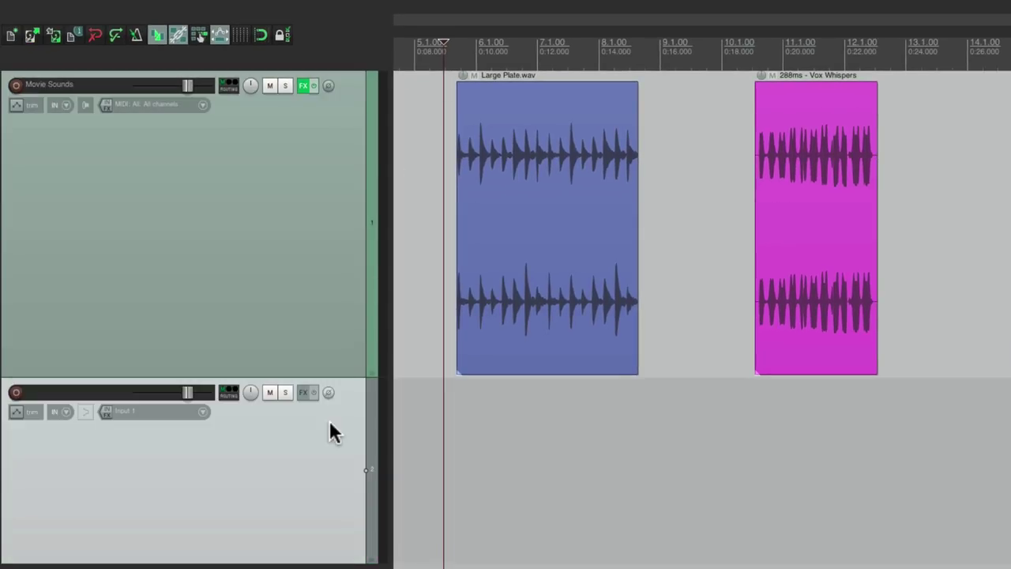
{"action": "double_click", "coordinate": [73, 386]}
{"action": "type", "text": "Movie Sounds w/FX"}
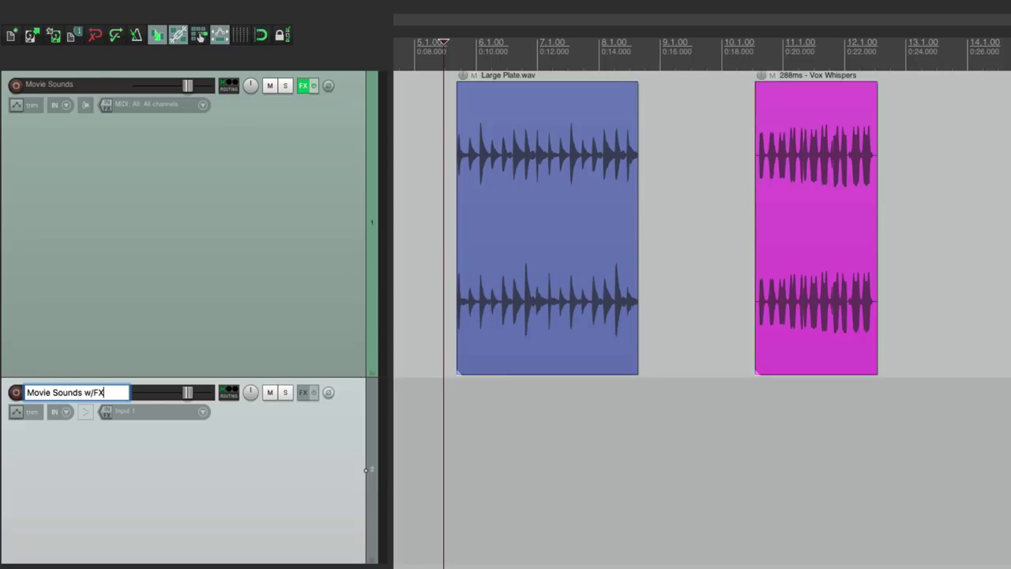
{"action": "key", "text": "Return"}
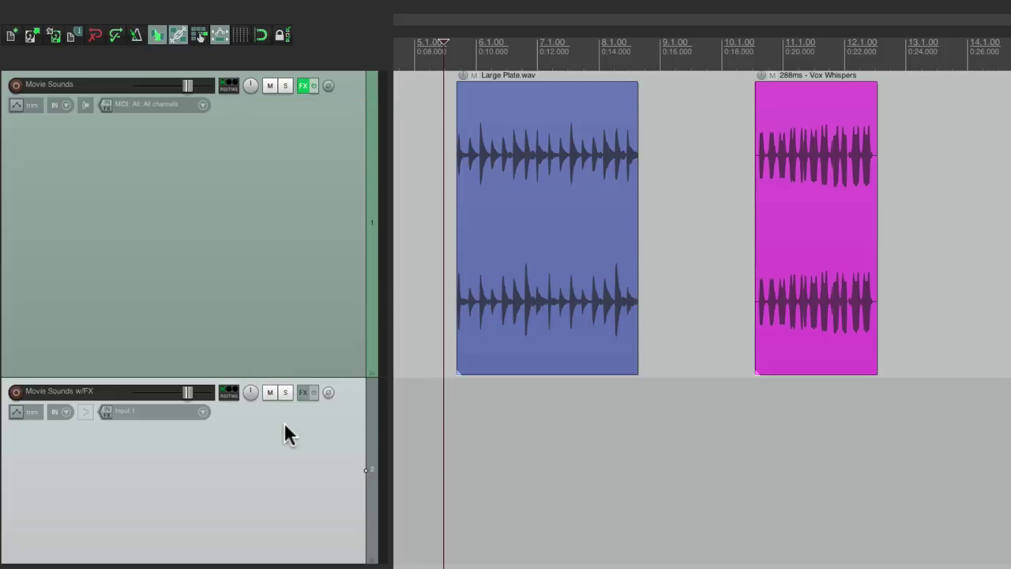
{"action": "left_click_drag", "start_coordinate": [237, 89], "coordinate": [305, 452]}
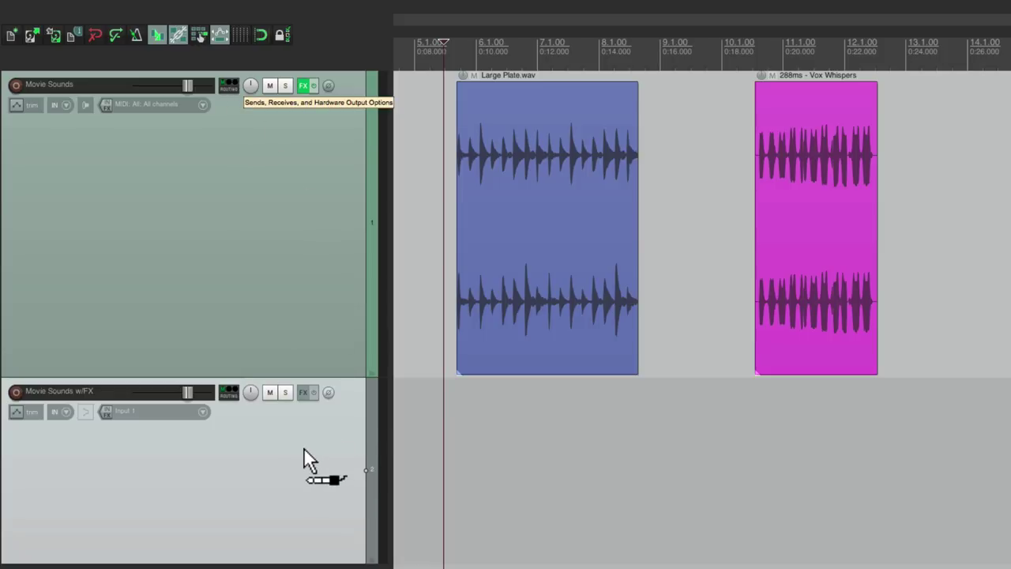
{"action": "left_click_drag", "start_coordinate": [304, 450], "coordinate": [307, 454]}
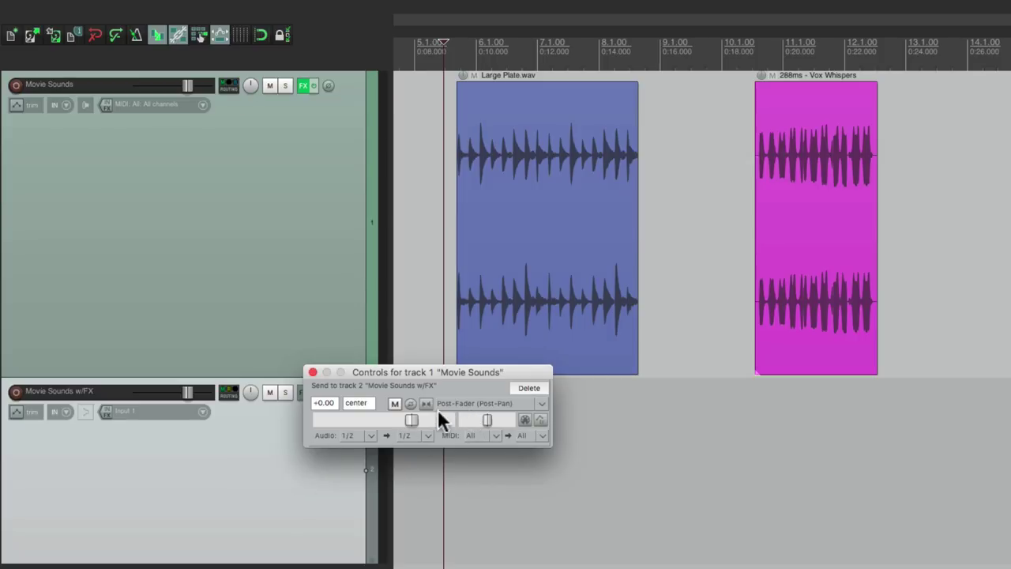
Uncheck Master send in Movie Sounds' Routing window, keeping its send to track 2
{"action": "left_click", "coordinate": [312, 372]}
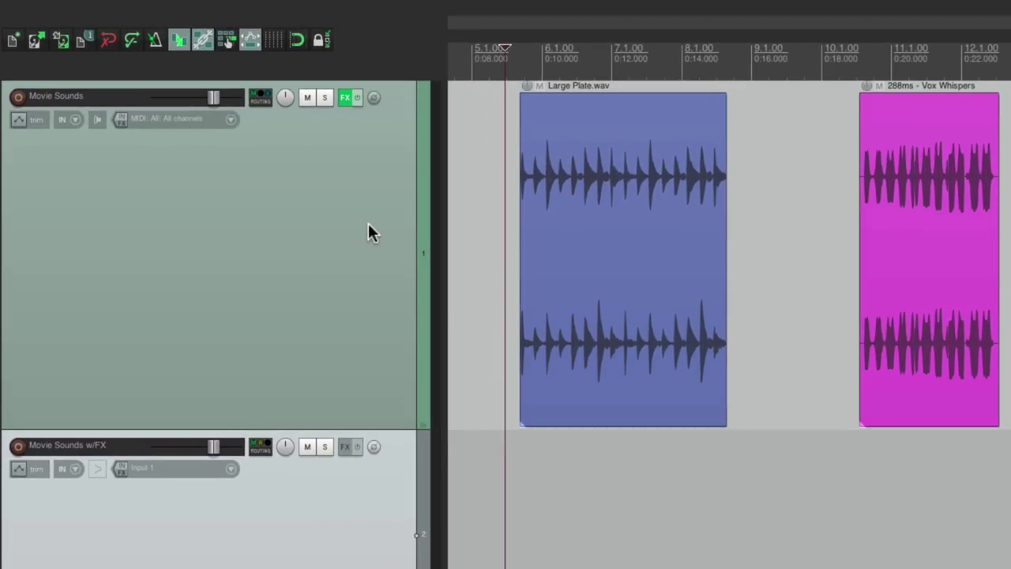
{"action": "left_click", "coordinate": [263, 101]}
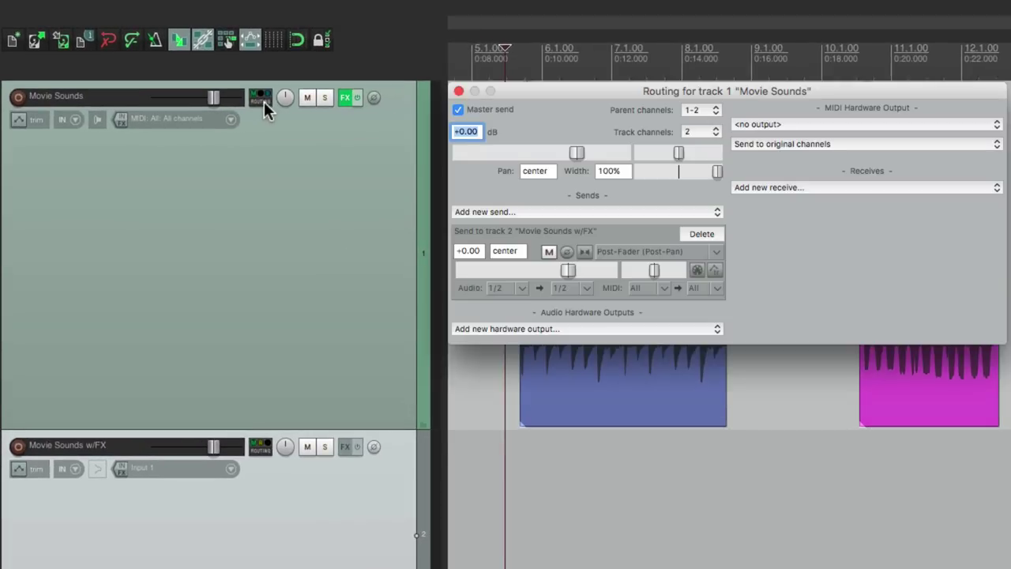
{"action": "left_click", "coordinate": [459, 91]}
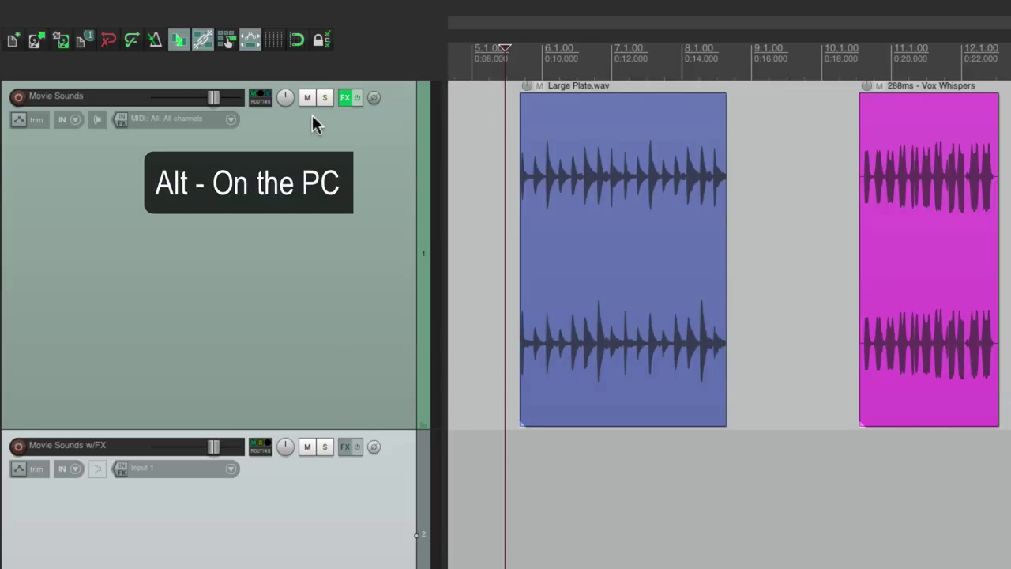
{"action": "left_click", "coordinate": [261, 97]}
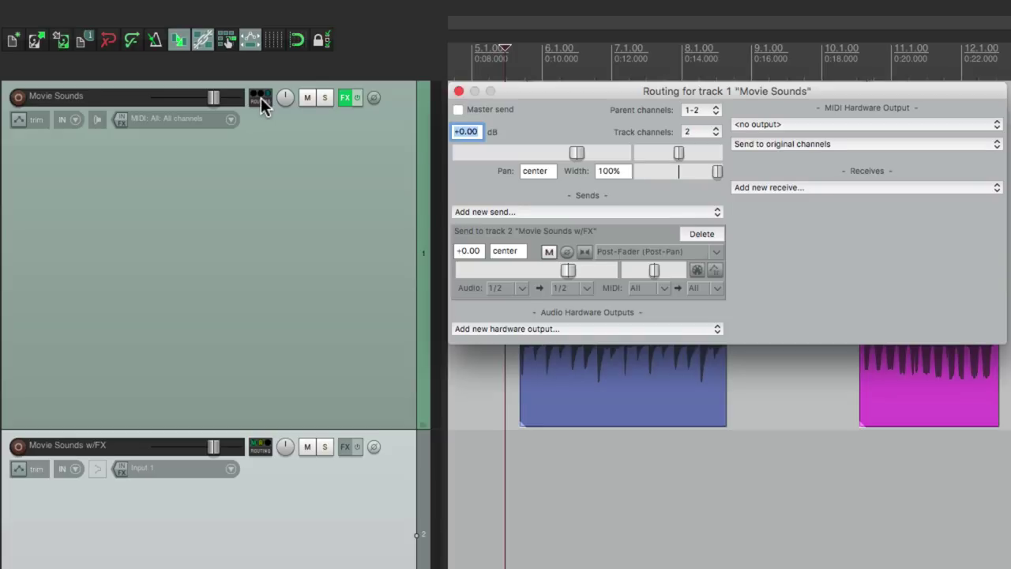
{"action": "left_click", "coordinate": [458, 91]}
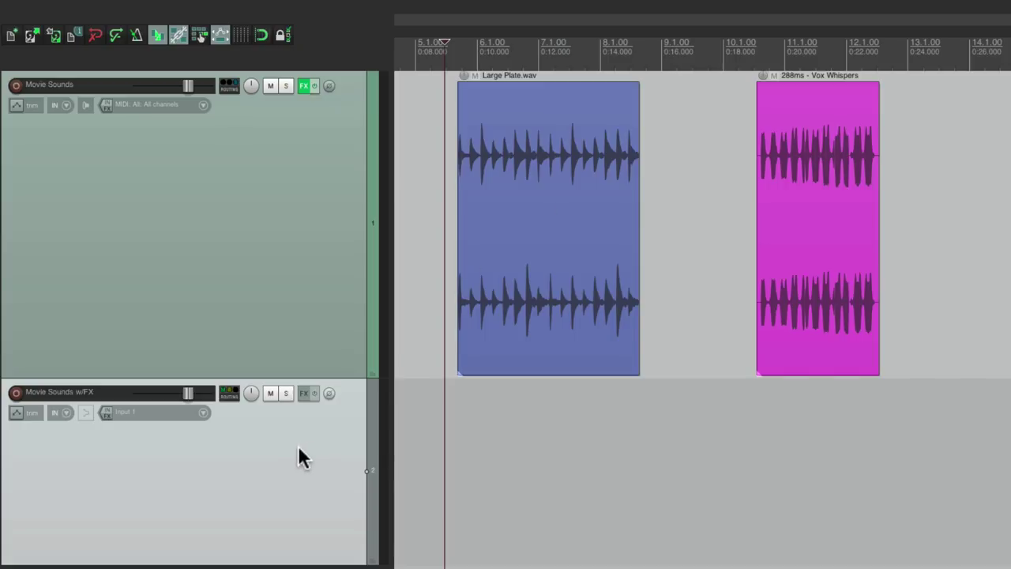
{"action": "key", "text": "space"}
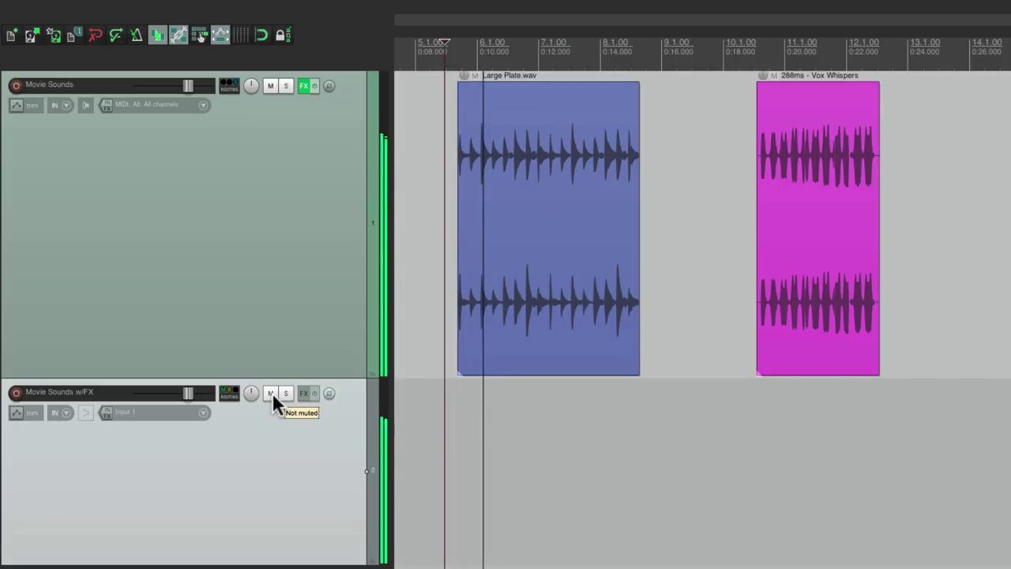
{"action": "left_click", "coordinate": [270, 392]}
{"action": "left_click", "coordinate": [271, 392]}
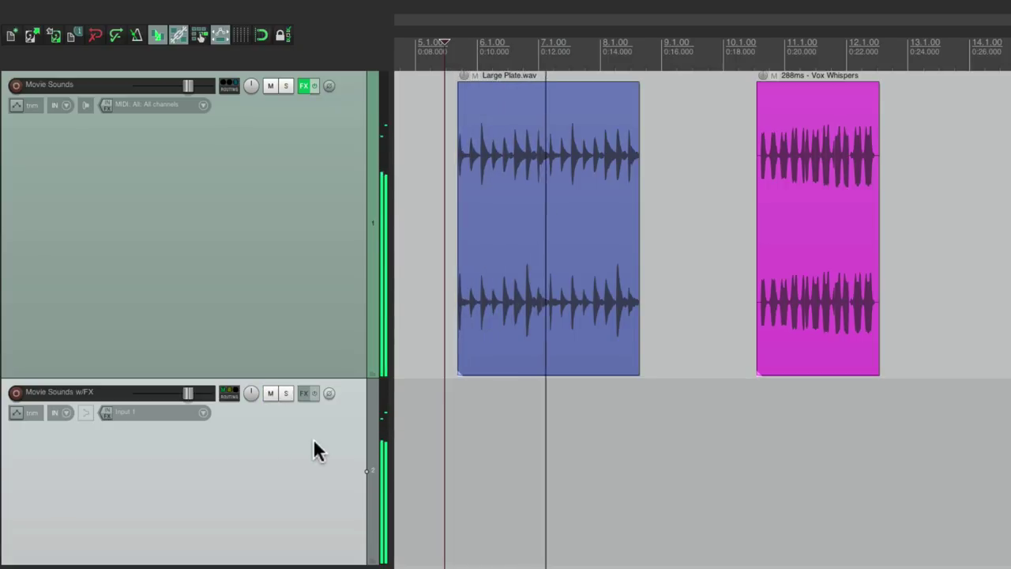
{"action": "key", "text": "space"}
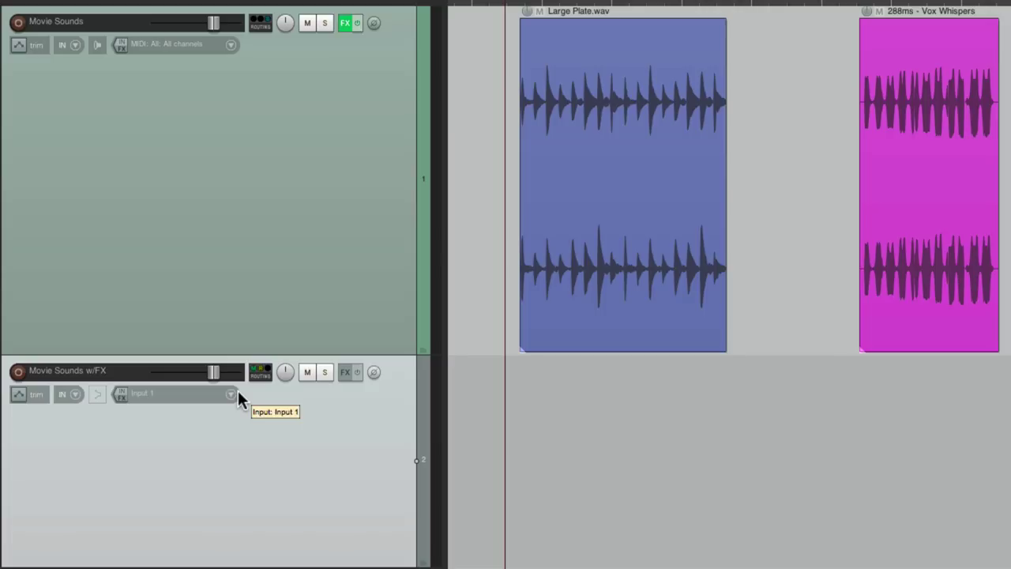
Set Movie Sounds w/FX to Record: output (stereo), arm it, and record Movie Sounds w_FX.wav
{"action": "left_click", "coordinate": [74, 396]}
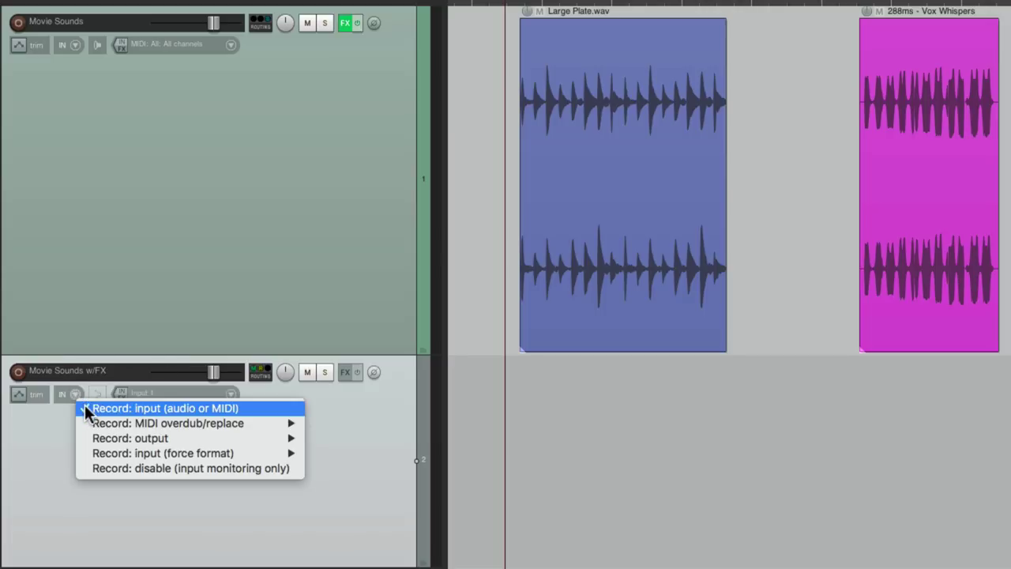
{"action": "mouse_move", "coordinate": [85, 437]}
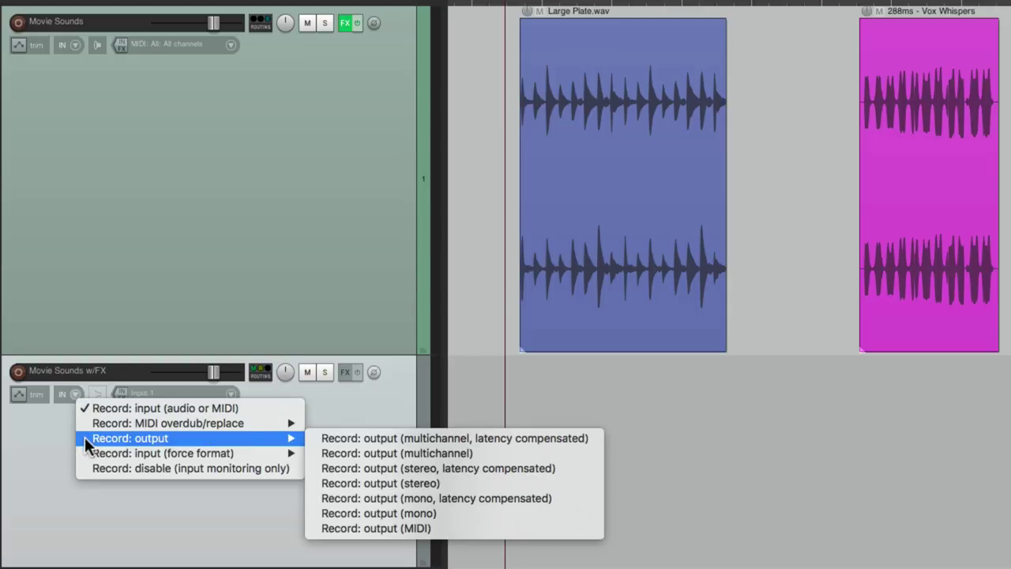
{"action": "left_click", "coordinate": [510, 477]}
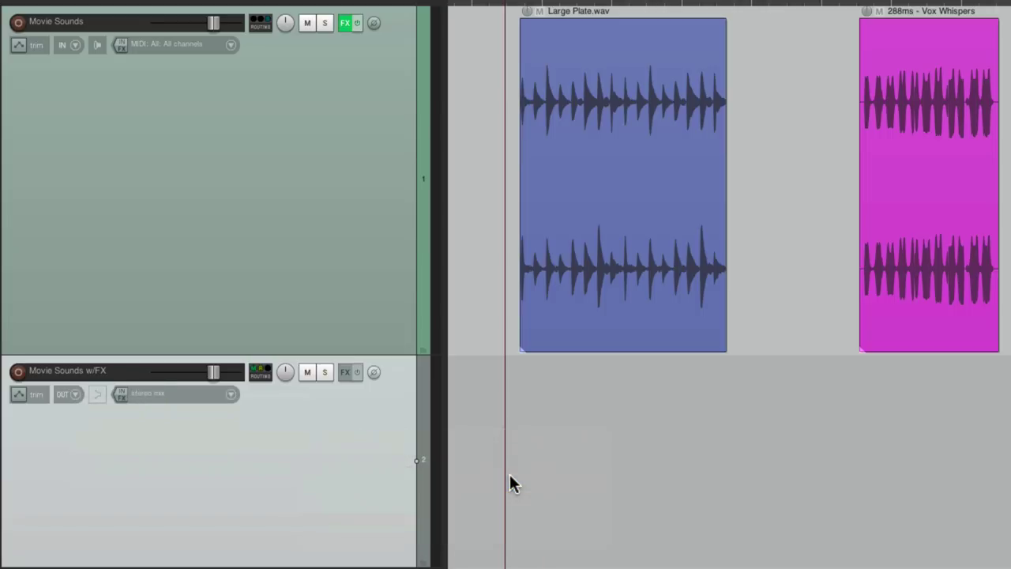
{"action": "left_click", "coordinate": [19, 371]}
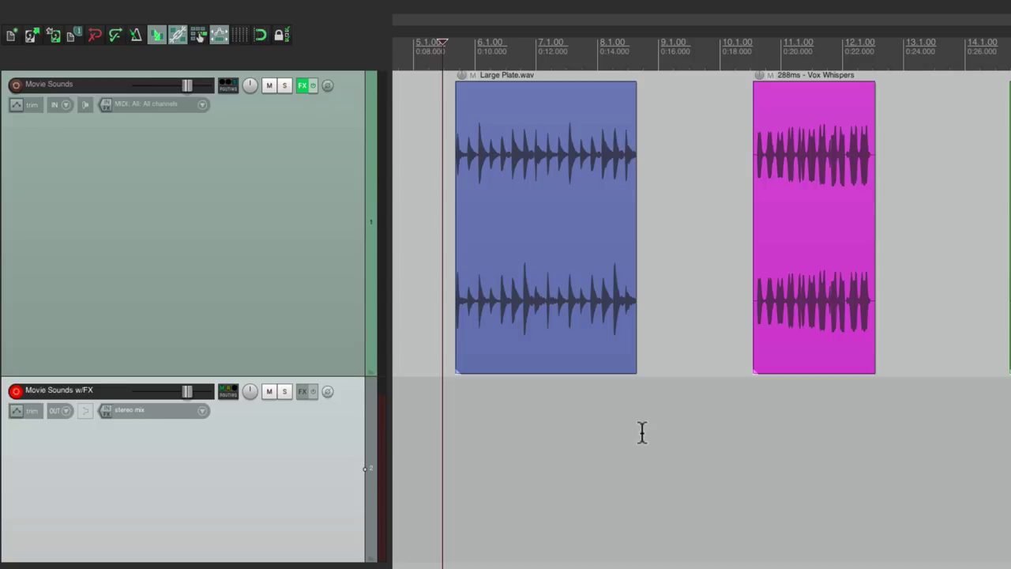
{"action": "key", "text": "ctrl+r"}
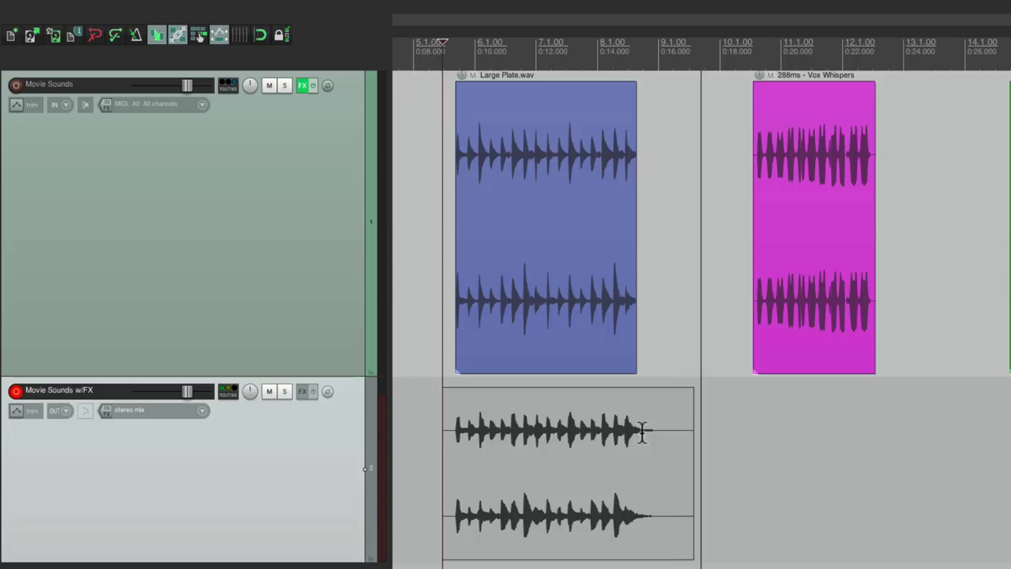
{"action": "key", "text": "space"}
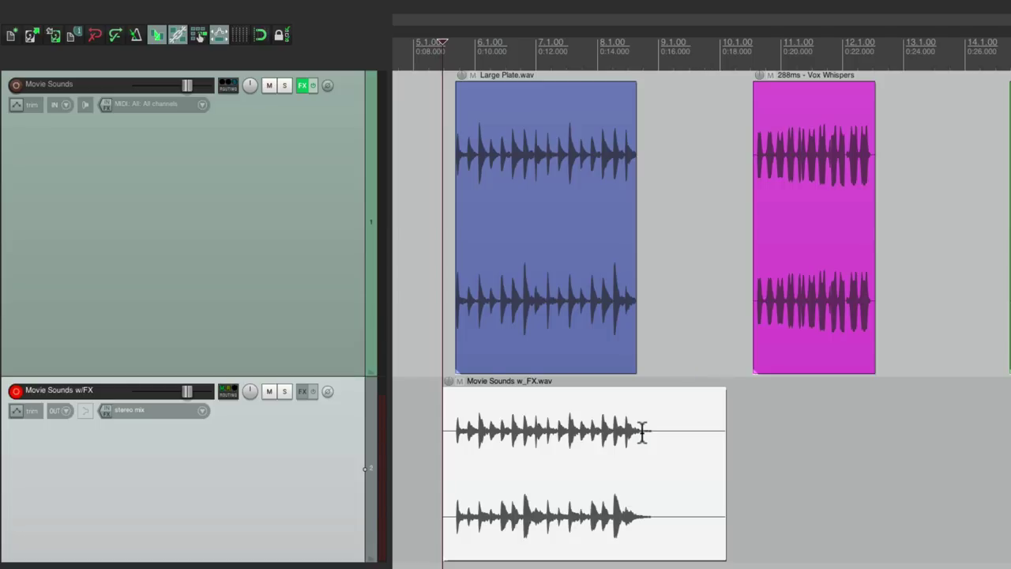
Mute Movie Sounds and play back the printed Movie Sounds w_FX.wav clip alone
{"action": "left_click", "coordinate": [269, 85]}
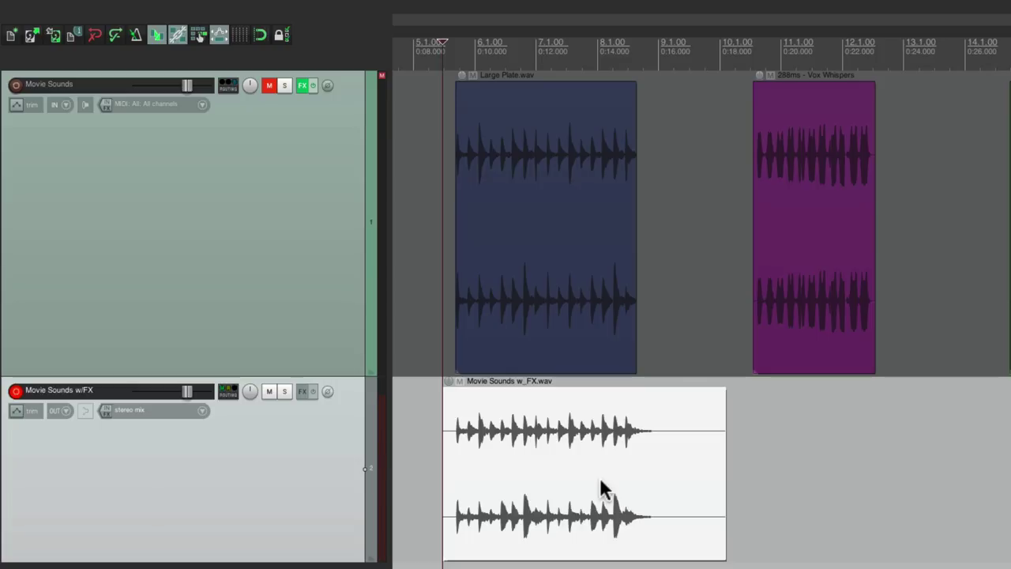
{"action": "key", "text": "space"}
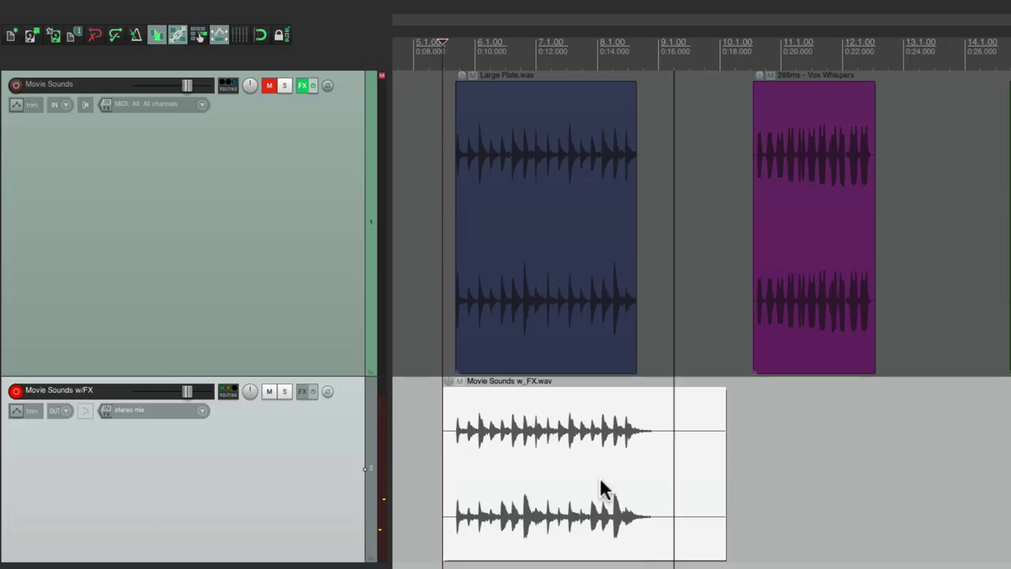
{"action": "key", "text": "space"}
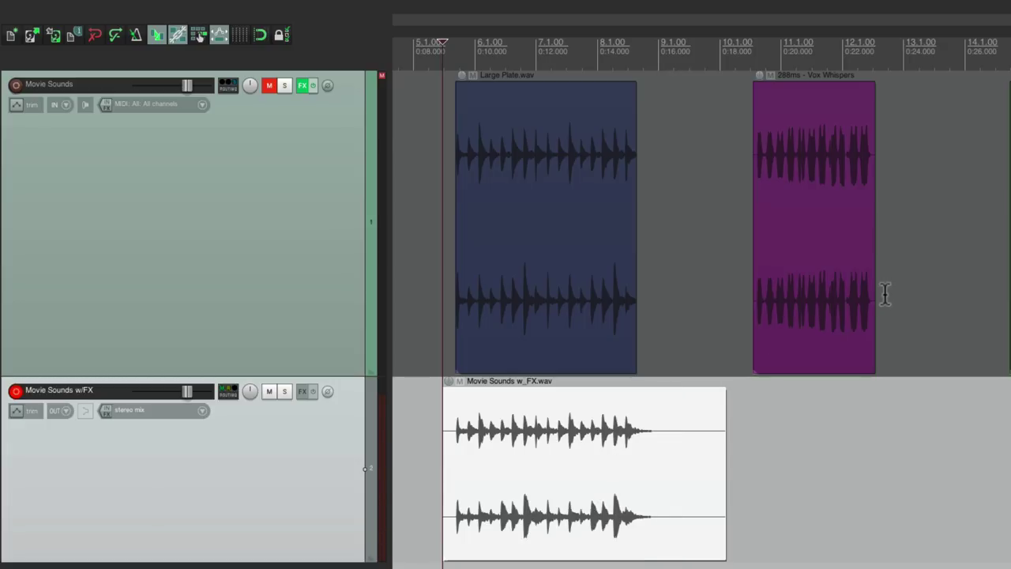
Unmute Movie Sounds, delete its ReaVerb, set the cursor before Vox Whispers, and open Add FX
{"action": "left_click", "coordinate": [270, 84]}
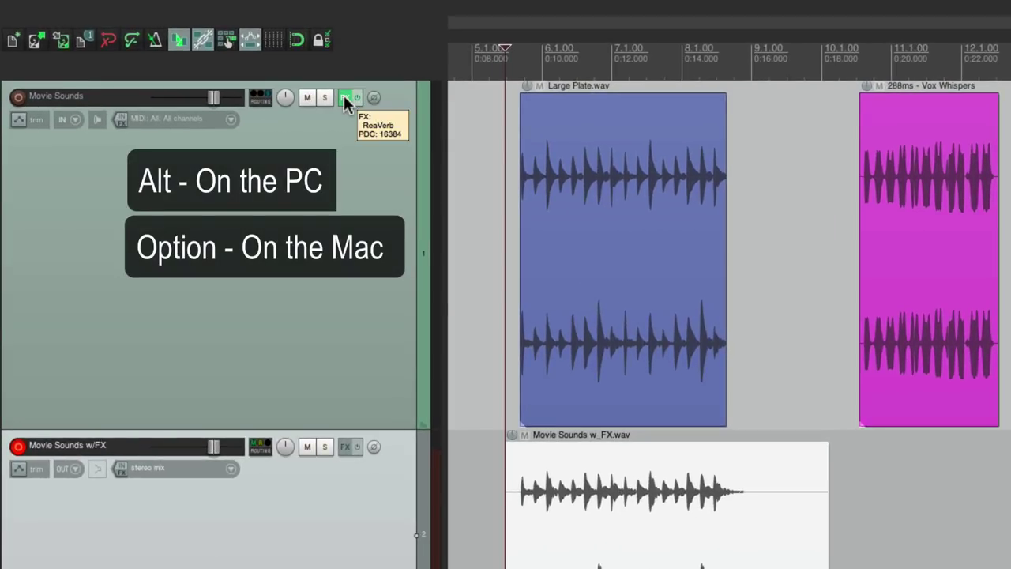
{"action": "left_click", "coordinate": [345, 98], "text": "alt"}
{"action": "scroll", "coordinate": [509, 211], "scroll_direction": "right", "scroll_amount": 3}
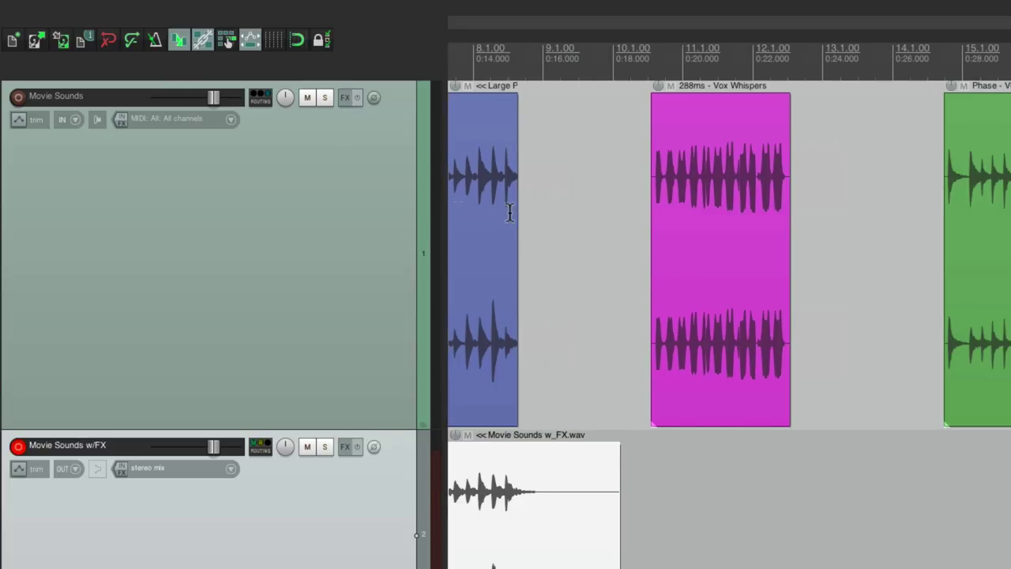
{"action": "scroll", "coordinate": [509, 211], "scroll_direction": "right", "scroll_amount": 1}
{"action": "left_click", "coordinate": [606, 218]}
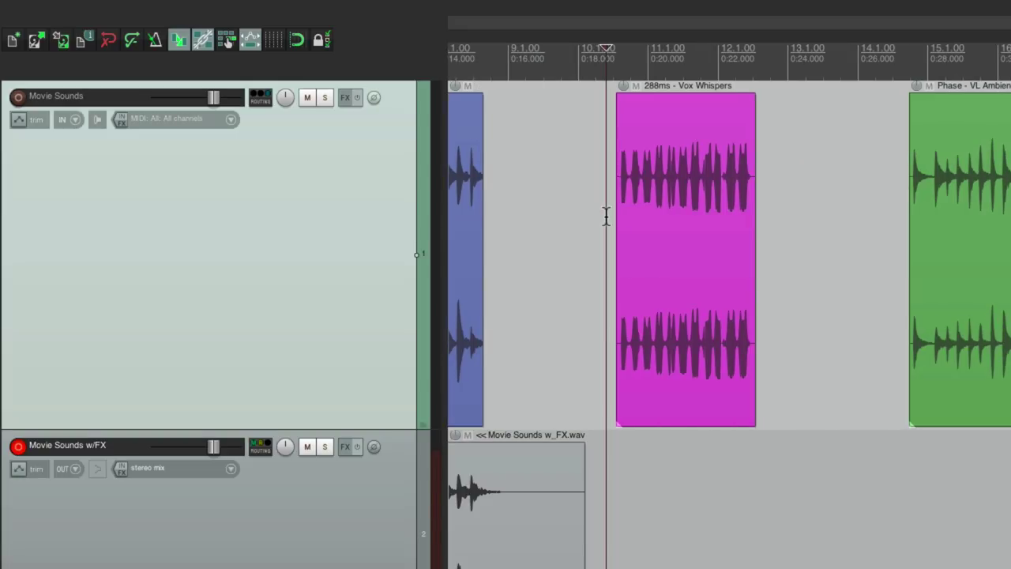
{"action": "left_click", "coordinate": [345, 98]}
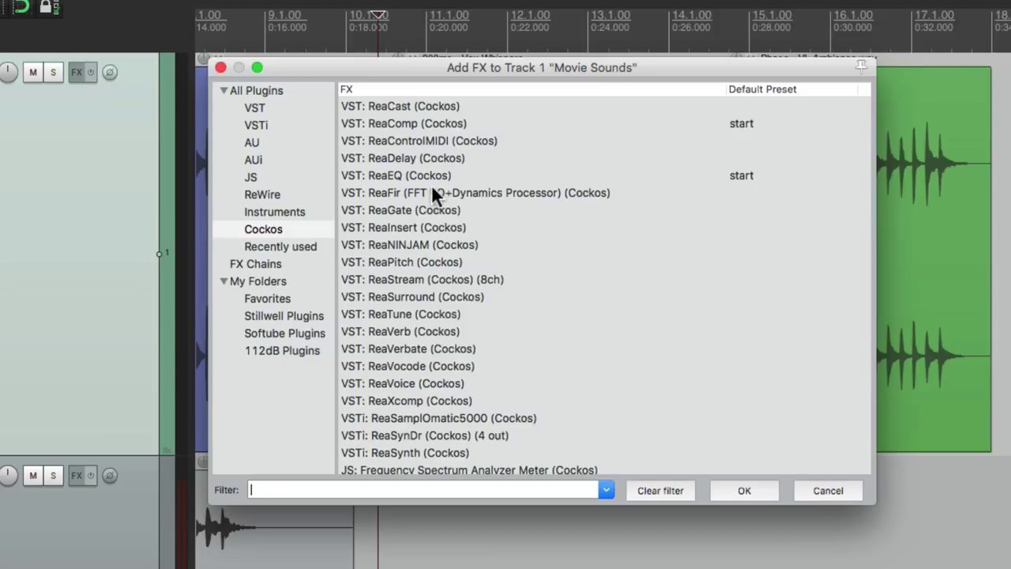
Add ReaDelay with musical length 0.00, a 285.4 ms delay time and about -10 dB feedback
{"action": "left_click", "coordinate": [426, 155]}
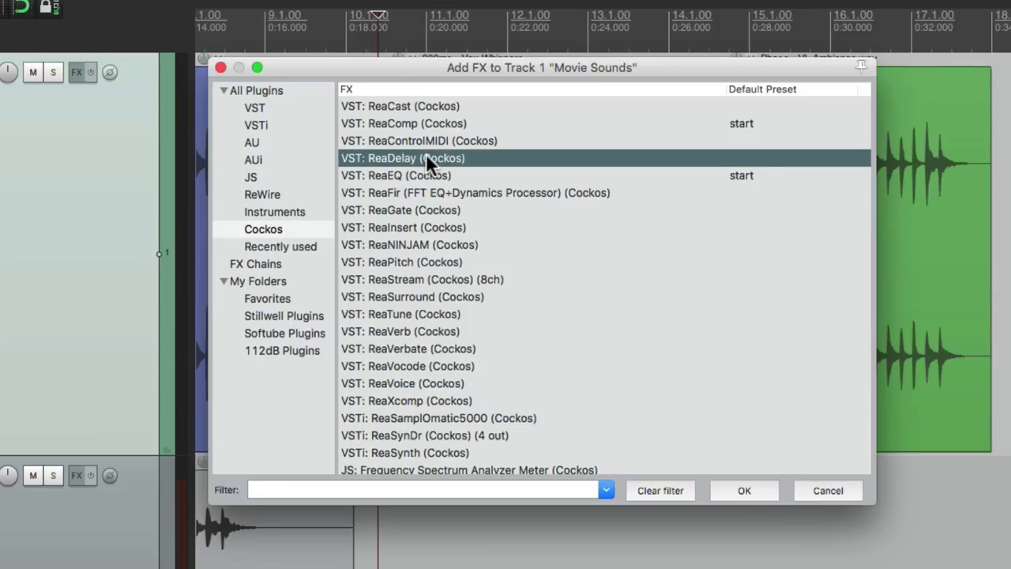
{"action": "double_click", "coordinate": [425, 157]}
{"action": "left_click_drag", "start_coordinate": [280, 248], "coordinate": [282, 315]}
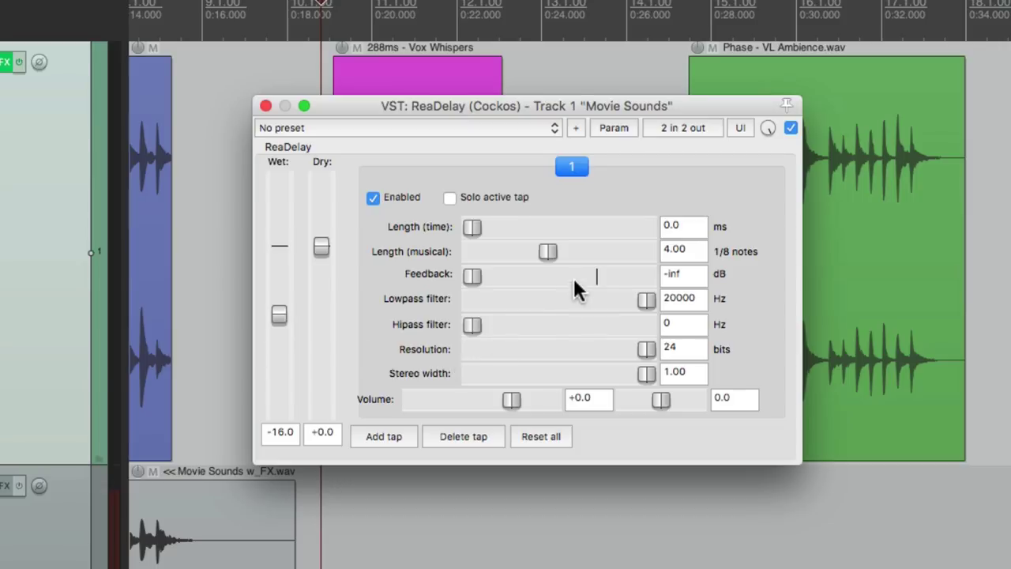
{"action": "left_click_drag", "start_coordinate": [547, 251], "coordinate": [482, 272]}
{"action": "left_click_drag", "start_coordinate": [472, 225], "coordinate": [558, 229]}
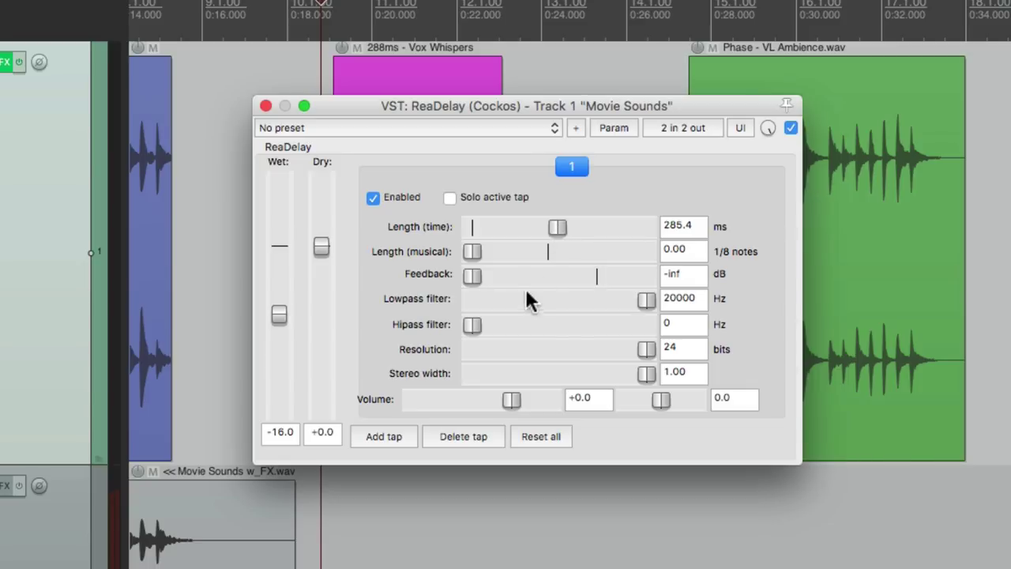
{"action": "left_click_drag", "start_coordinate": [475, 274], "coordinate": [564, 272]}
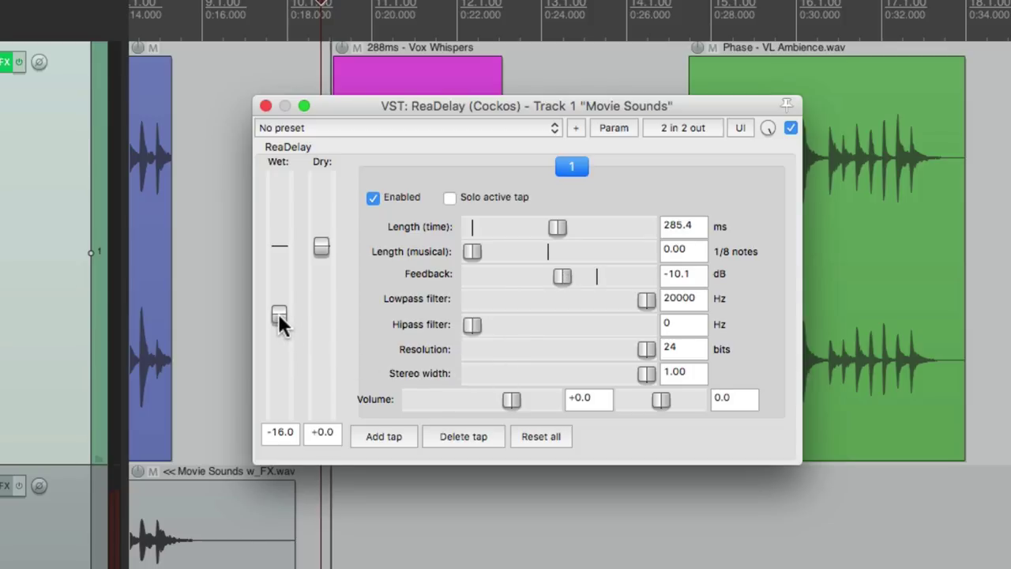
{"action": "left_click_drag", "start_coordinate": [278, 313], "coordinate": [282, 302]}
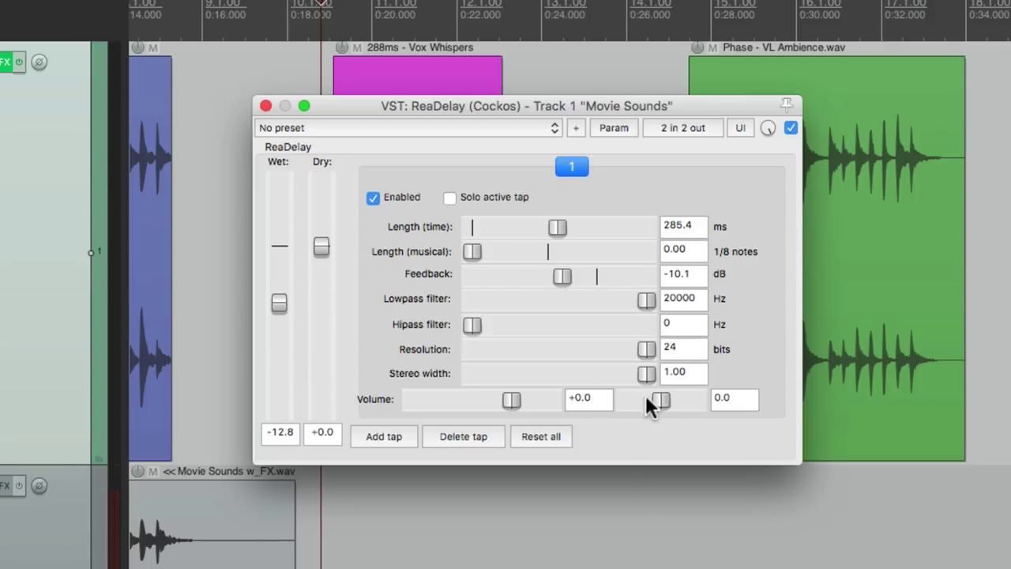
Pan the first tap fully left, add a 322 ms second tap panned right, and set wet to -12.1
{"action": "left_click_drag", "start_coordinate": [659, 399], "coordinate": [625, 399]}
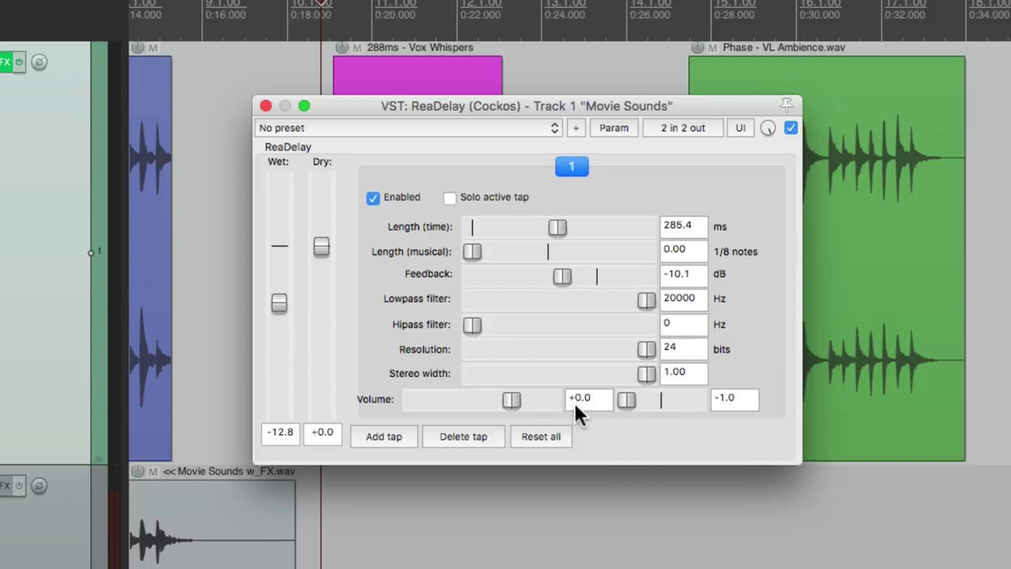
{"action": "left_click", "coordinate": [377, 437]}
{"action": "left_click_drag", "start_coordinate": [625, 399], "coordinate": [731, 400]}
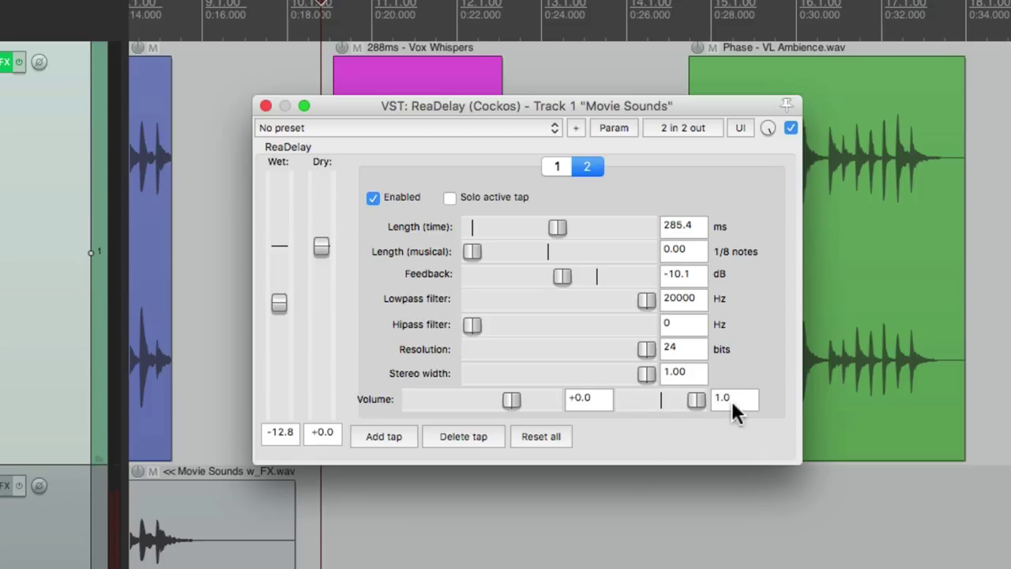
{"action": "scroll", "coordinate": [557, 225], "scroll_direction": "up", "scroll_amount": 5}
{"action": "key", "text": "space"}
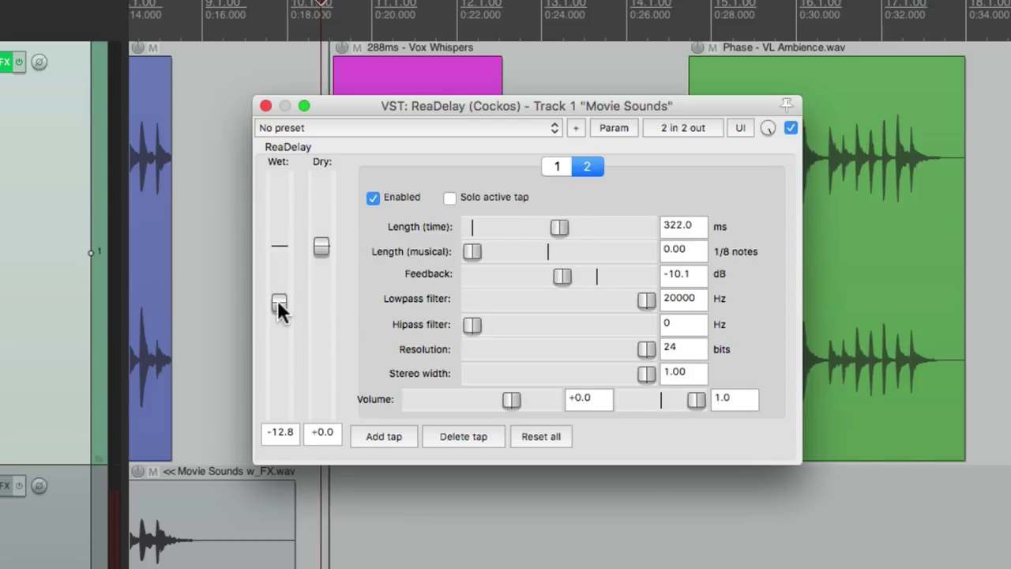
{"action": "left_click_drag", "start_coordinate": [277, 300], "coordinate": [277, 297]}
Close ReaDelay and add ReaVerb as a second effect on Movie Sounds
{"action": "left_click", "coordinate": [265, 105]}
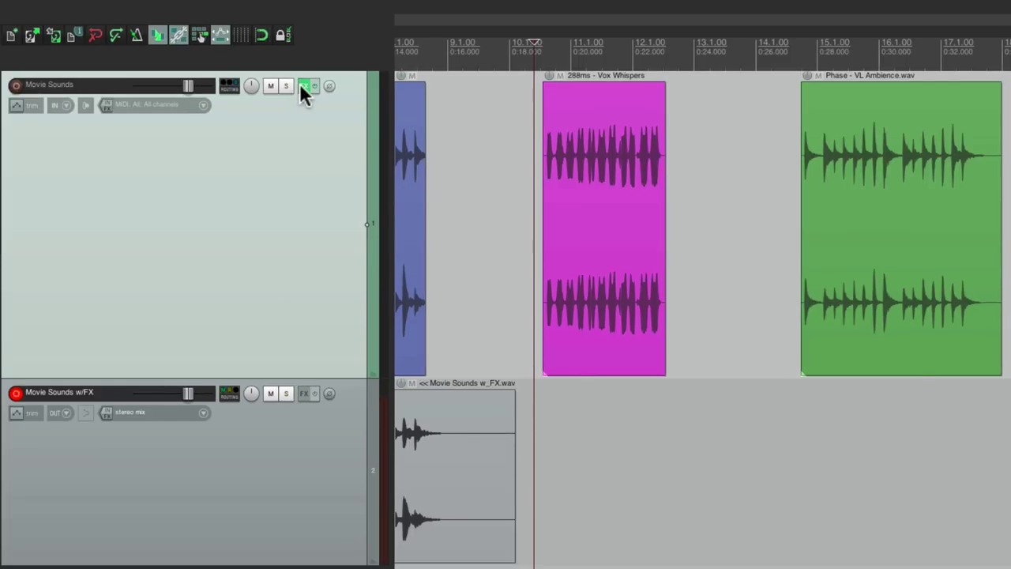
{"action": "left_click", "coordinate": [303, 86]}
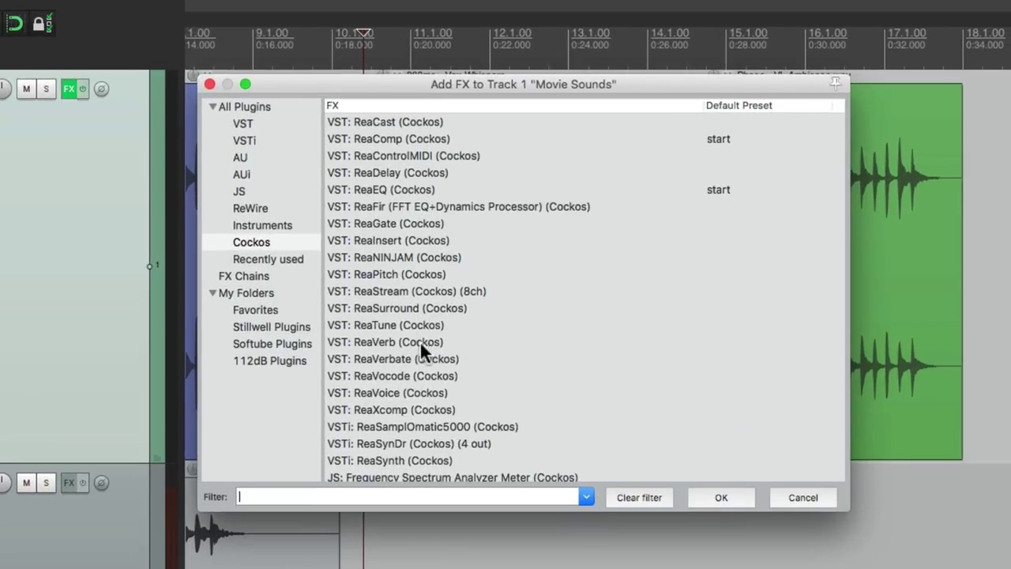
{"action": "left_click", "coordinate": [420, 342]}
{"action": "double_click", "coordinate": [419, 342]}
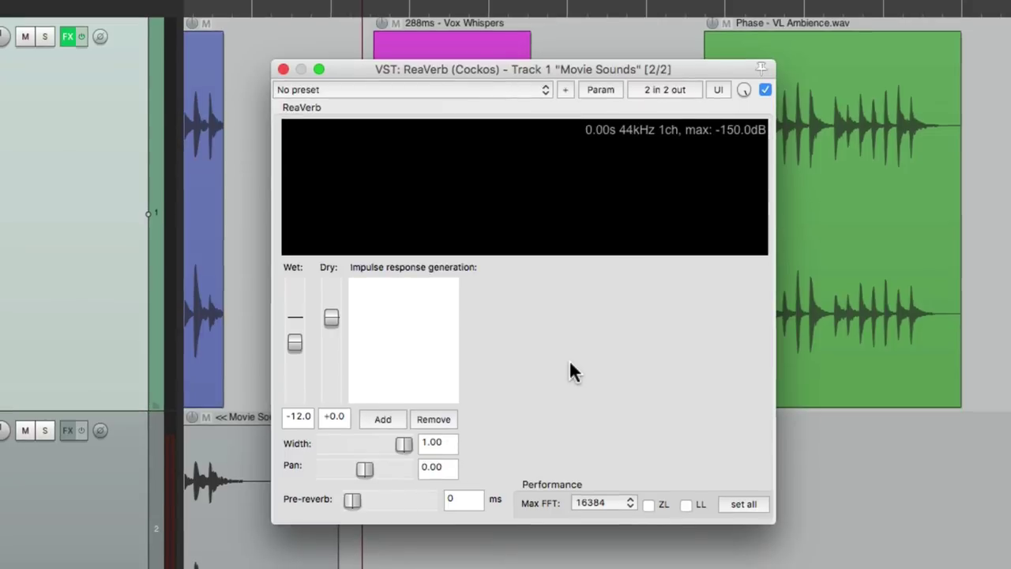
Load the Vox Whispers.aif impulse response and lower the reverb's wet level to -16.9
{"action": "left_click", "coordinate": [383, 418]}
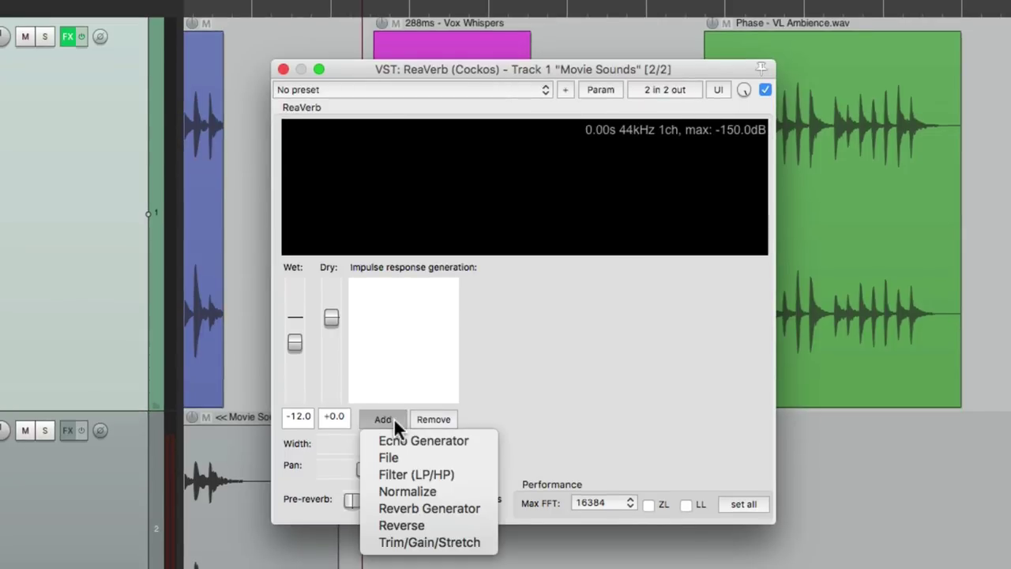
{"action": "left_click", "coordinate": [422, 456]}
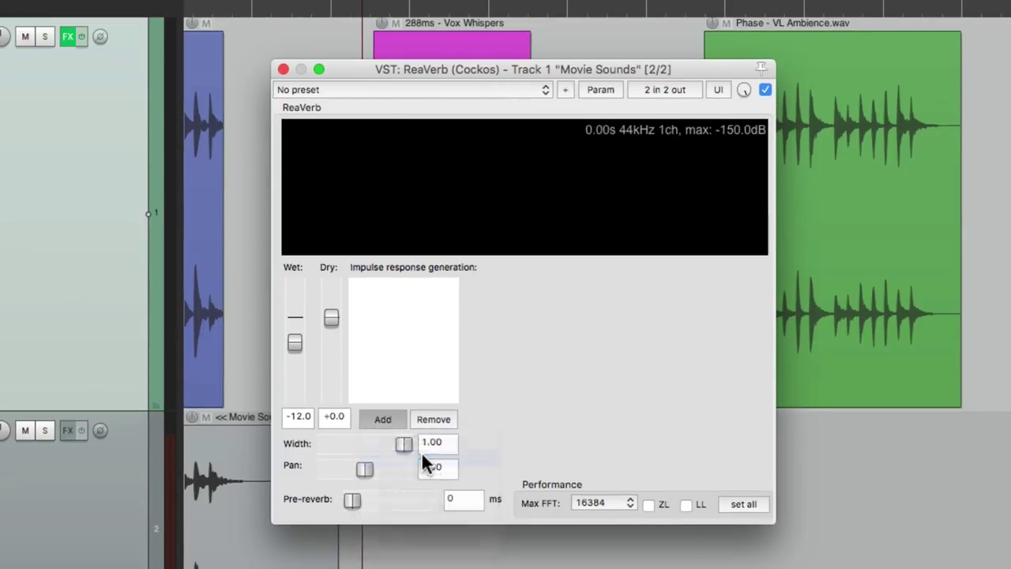
{"action": "scroll", "coordinate": [513, 313], "scroll_direction": "down", "scroll_amount": 10}
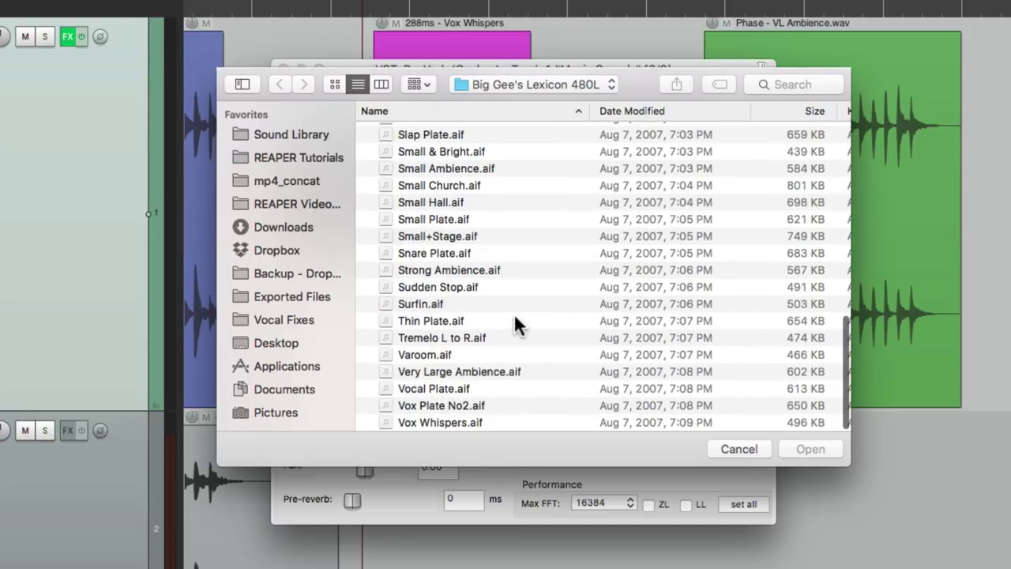
{"action": "double_click", "coordinate": [502, 420]}
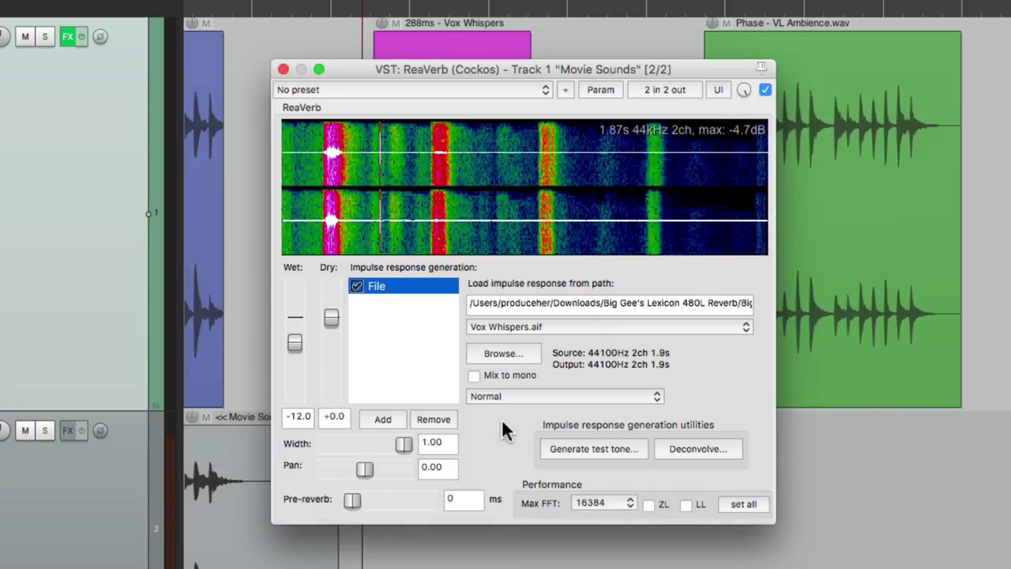
{"action": "left_click_drag", "start_coordinate": [295, 341], "coordinate": [293, 348]}
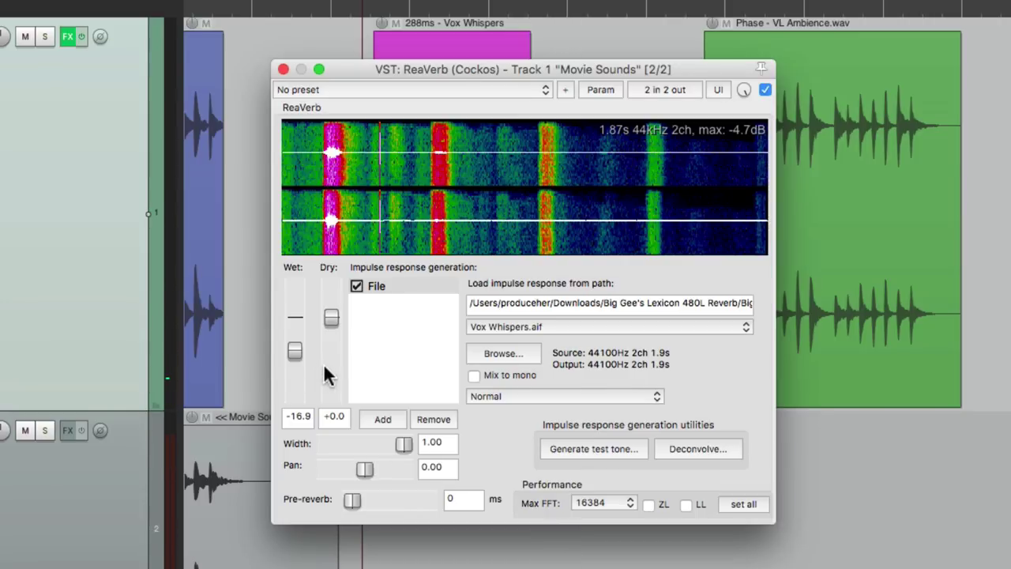
Record the delayed, reverberated Vox Whispers sound as Movie Sounds w_FX-01.wav on the w/FX track
{"action": "left_click", "coordinate": [284, 68]}
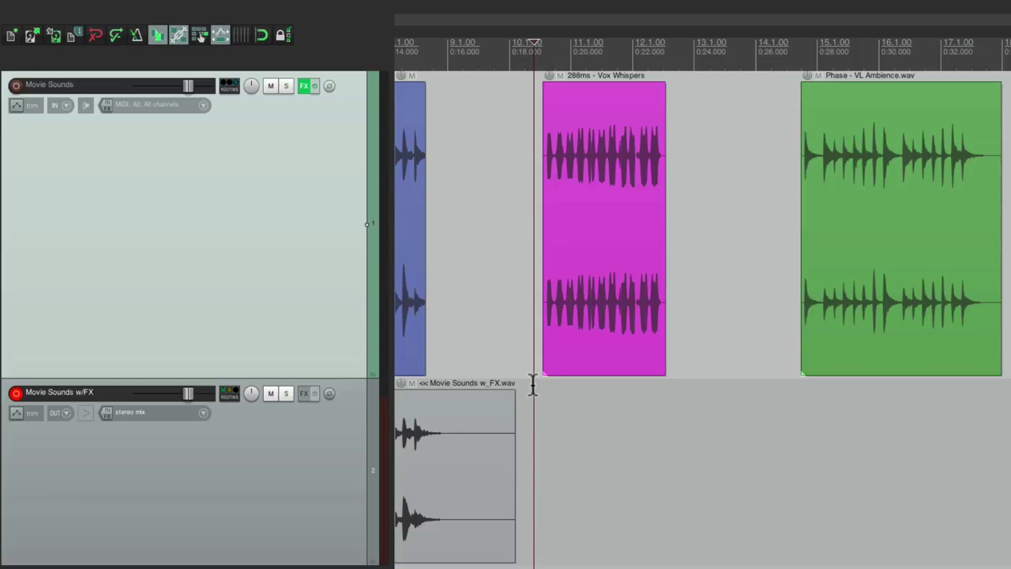
{"action": "key", "text": "ctrl+r"}
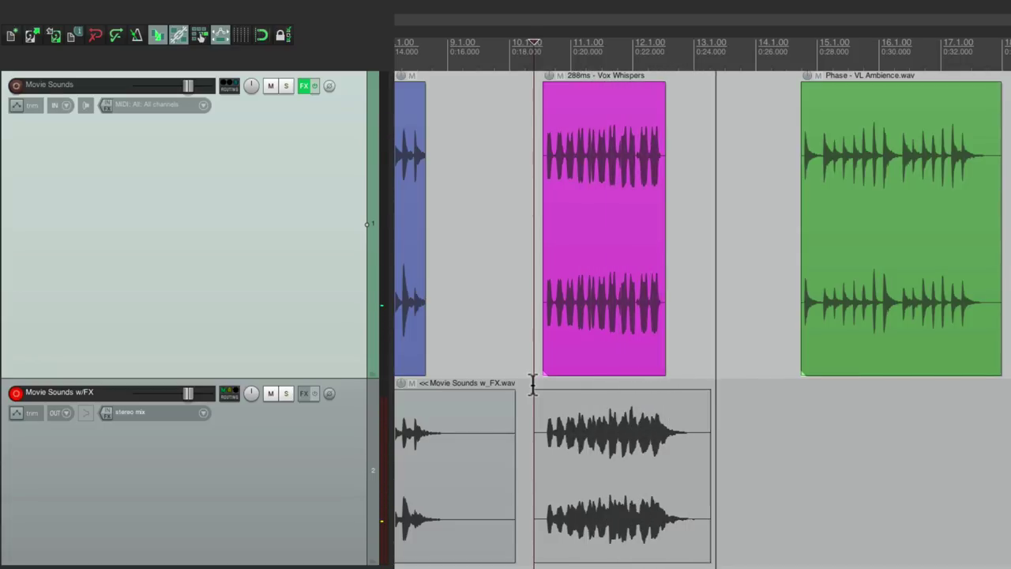
{"action": "key", "text": "space"}
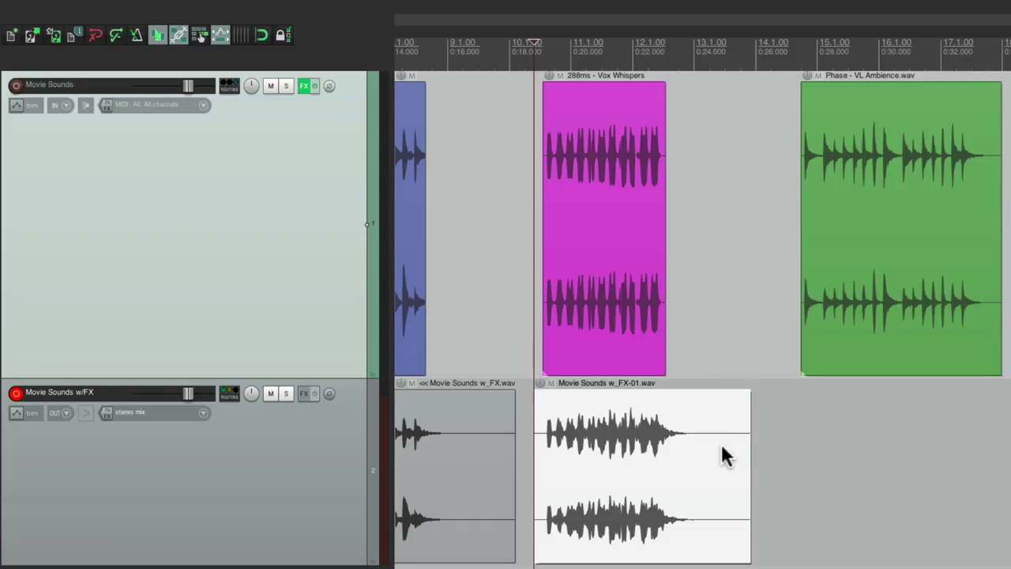
{"action": "left_click", "coordinate": [270, 85]}
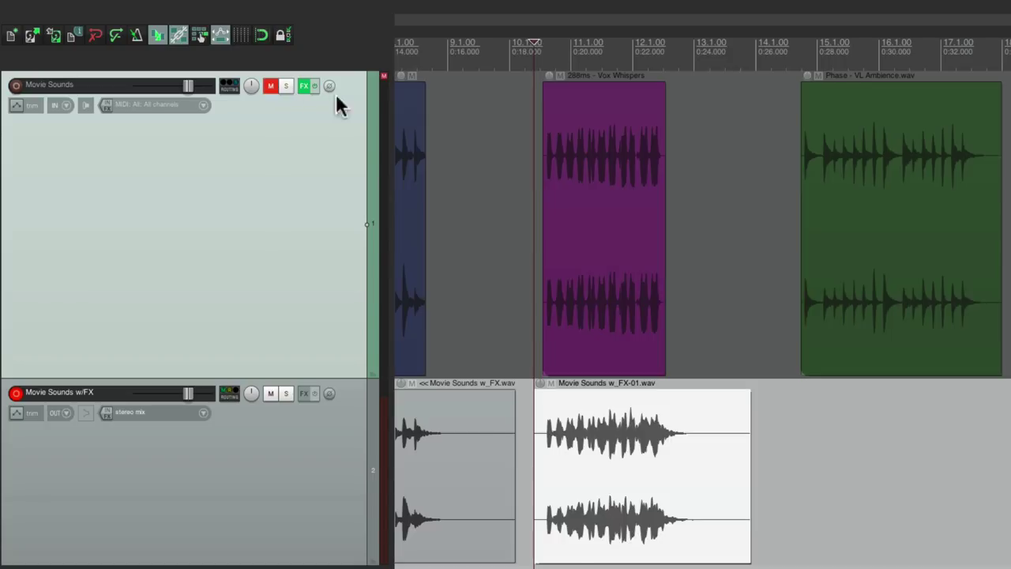
{"action": "scroll", "coordinate": [518, 177], "scroll_direction": "left", "scroll_amount": 6}
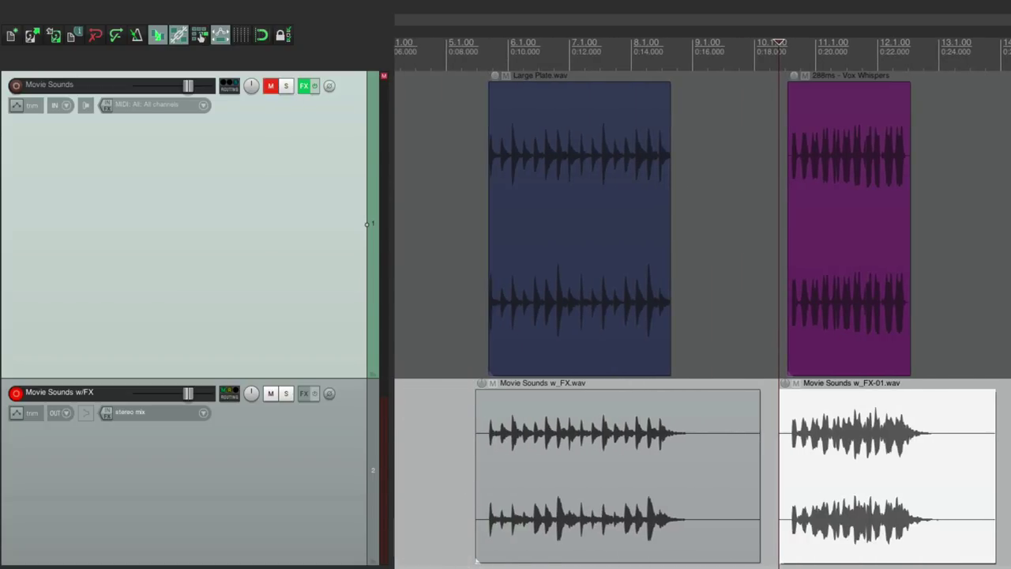
{"action": "left_click", "coordinate": [476, 474]}
{"action": "key", "text": "space"}
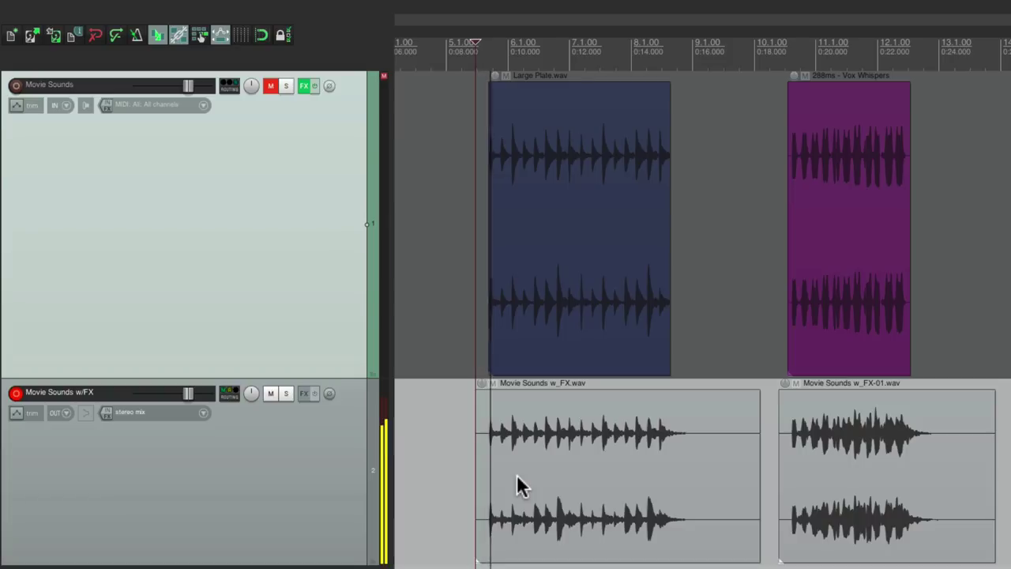
{"action": "scroll", "coordinate": [529, 472], "scroll_direction": "right", "scroll_amount": 5}
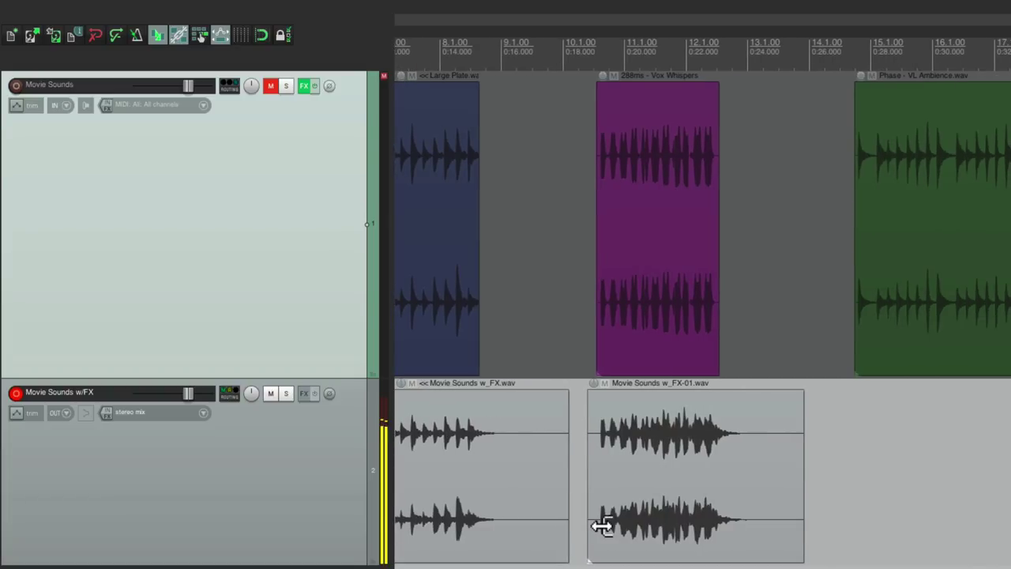
{"action": "key", "text": "Tab"}
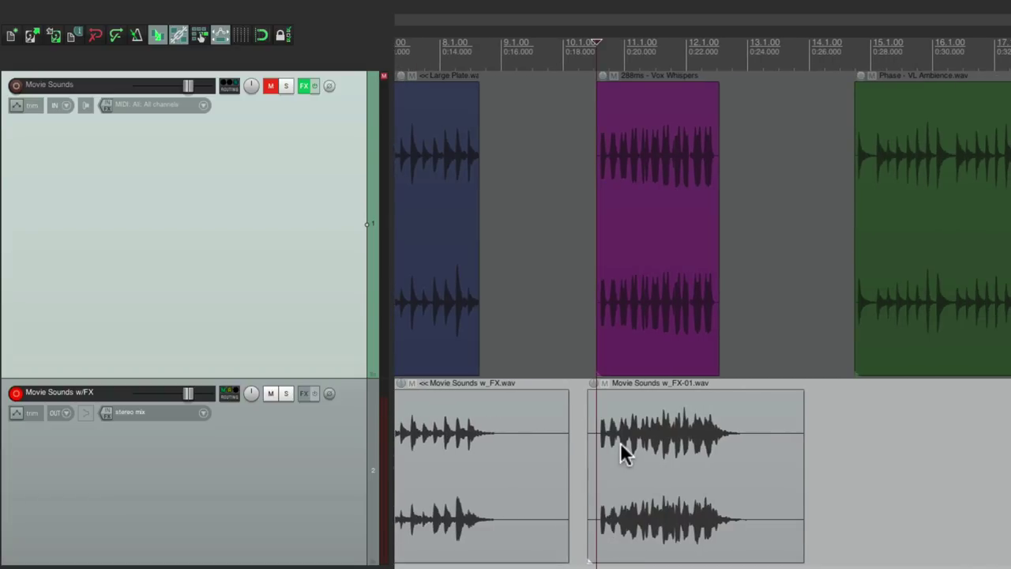
{"action": "key", "text": "space"}
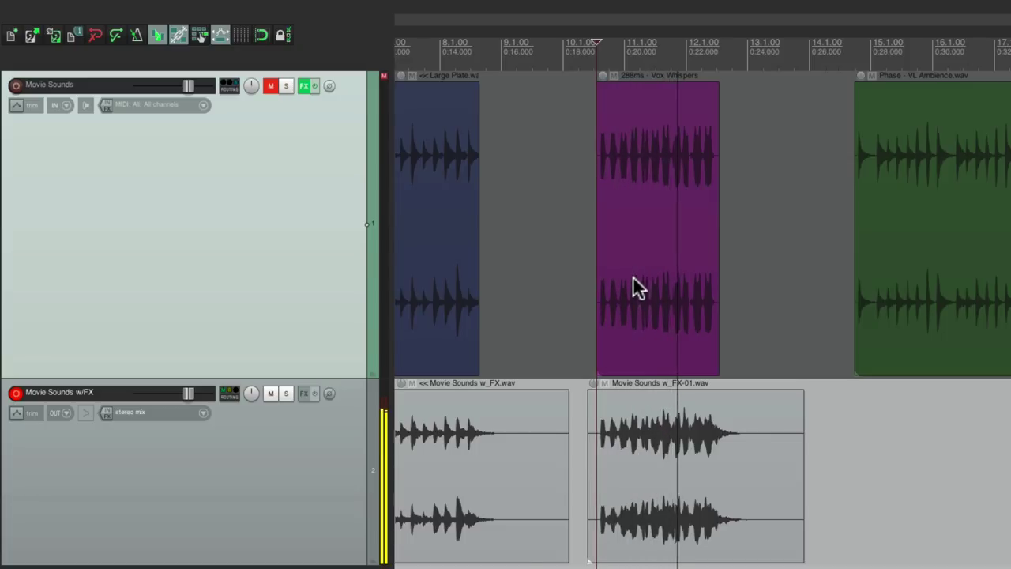
{"action": "scroll", "coordinate": [632, 275], "scroll_direction": "right", "scroll_amount": 4}
{"action": "key", "text": "space"}
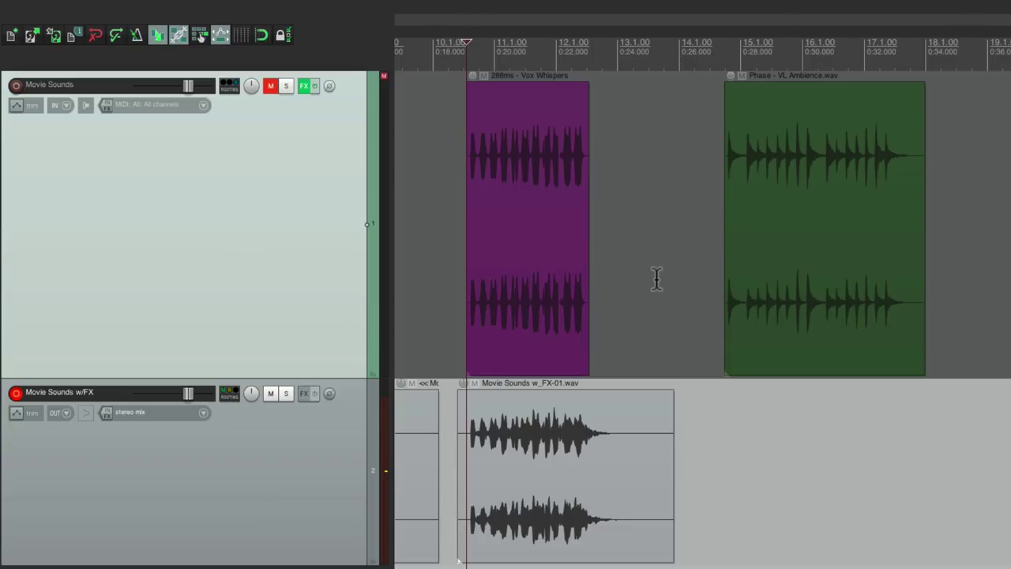
{"action": "left_click", "coordinate": [717, 278]}
{"action": "left_click", "coordinate": [270, 86]}
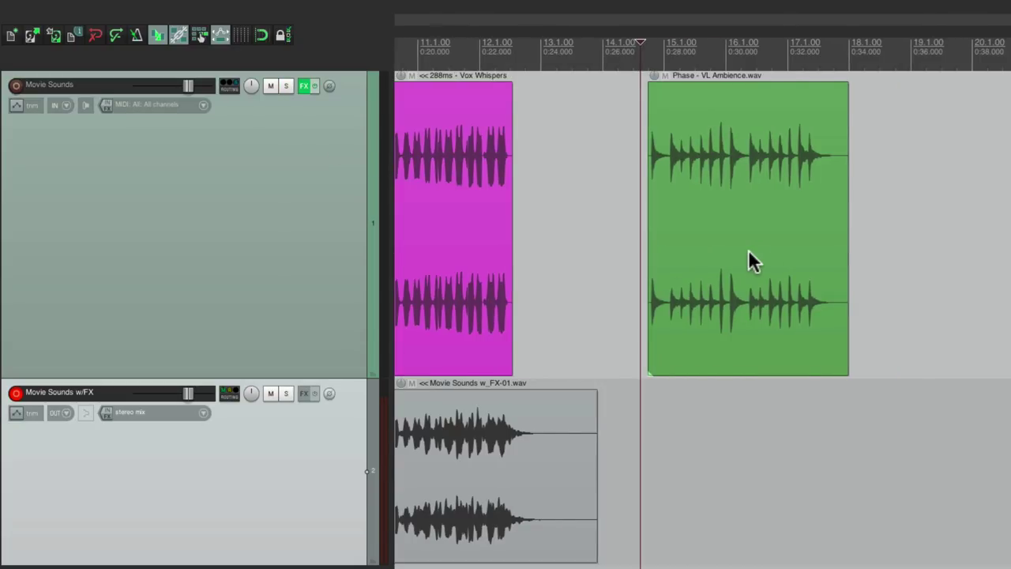
{"action": "scroll", "coordinate": [711, 220], "scroll_direction": "up", "scroll_amount": 2}
{"action": "key", "text": "space"}
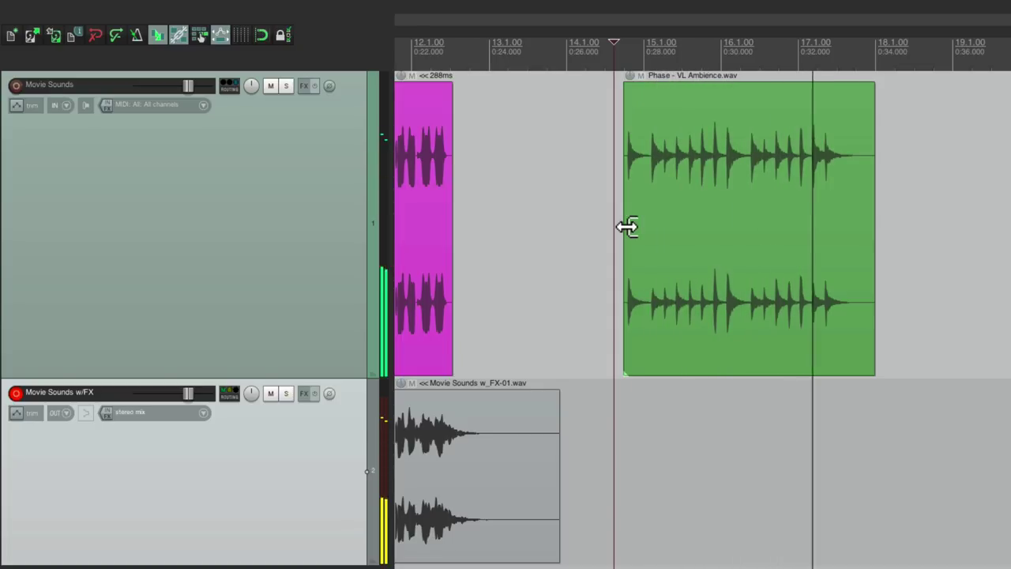
{"action": "key", "text": "space"}
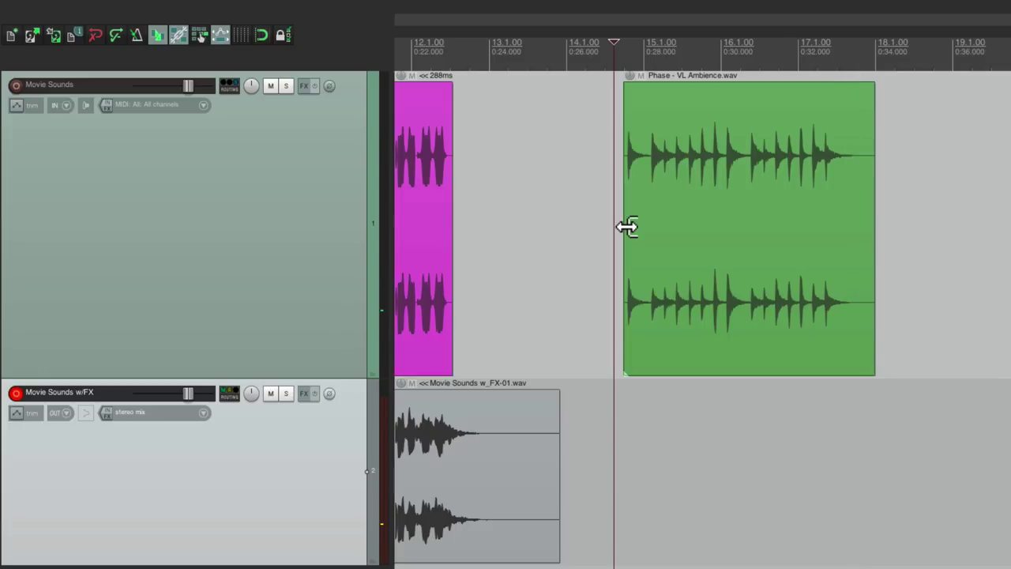
Filter all plugins for 'phase', add JS: 4-Tap Phaser to Movie Sounds, and audition the ambience clip
{"action": "left_click", "coordinate": [302, 85]}
{"action": "left_click", "coordinate": [296, 100]}
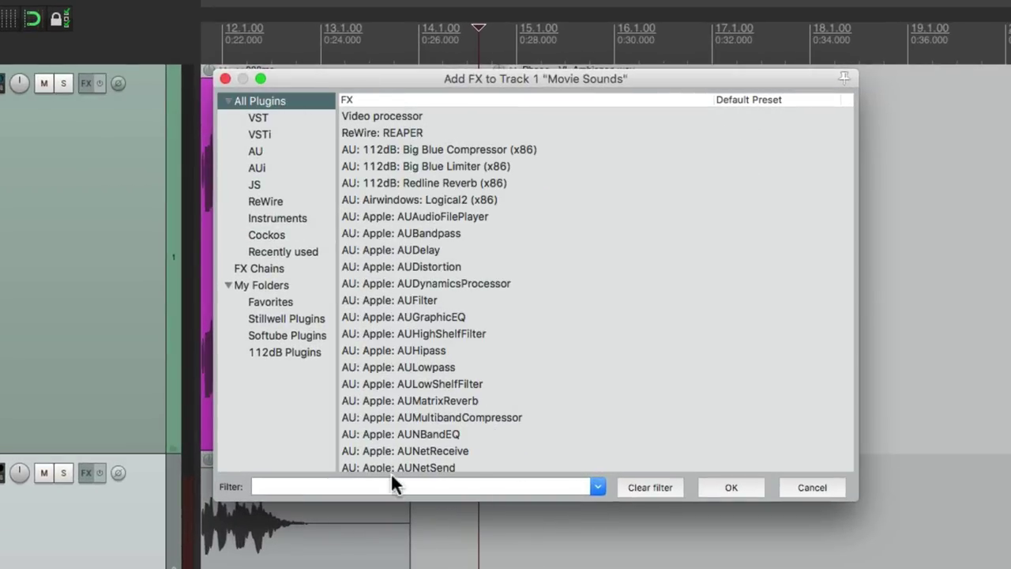
{"action": "type", "text": "phase"}
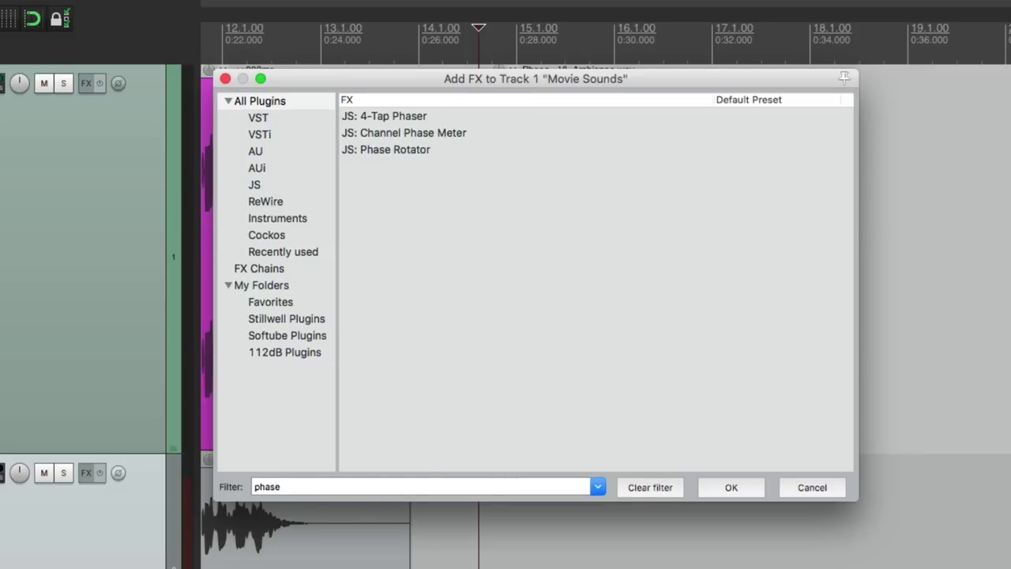
{"action": "left_click", "coordinate": [422, 119]}
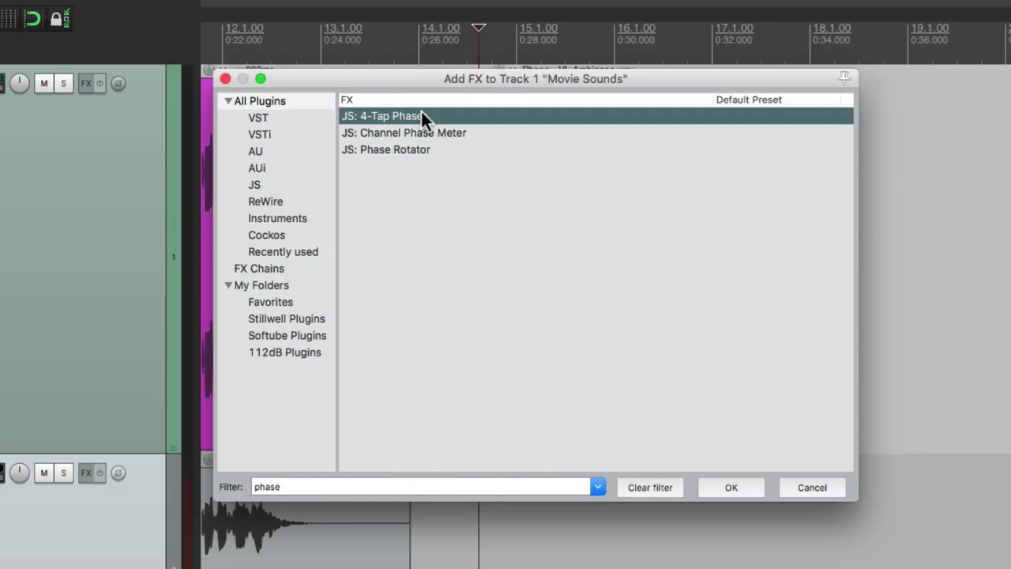
{"action": "double_click", "coordinate": [421, 117]}
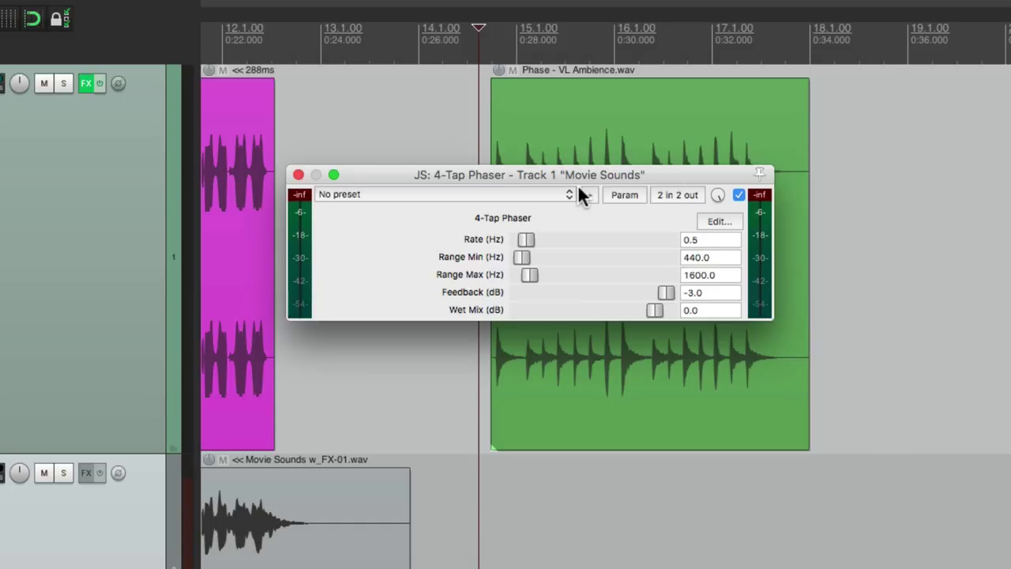
{"action": "key", "text": "space"}
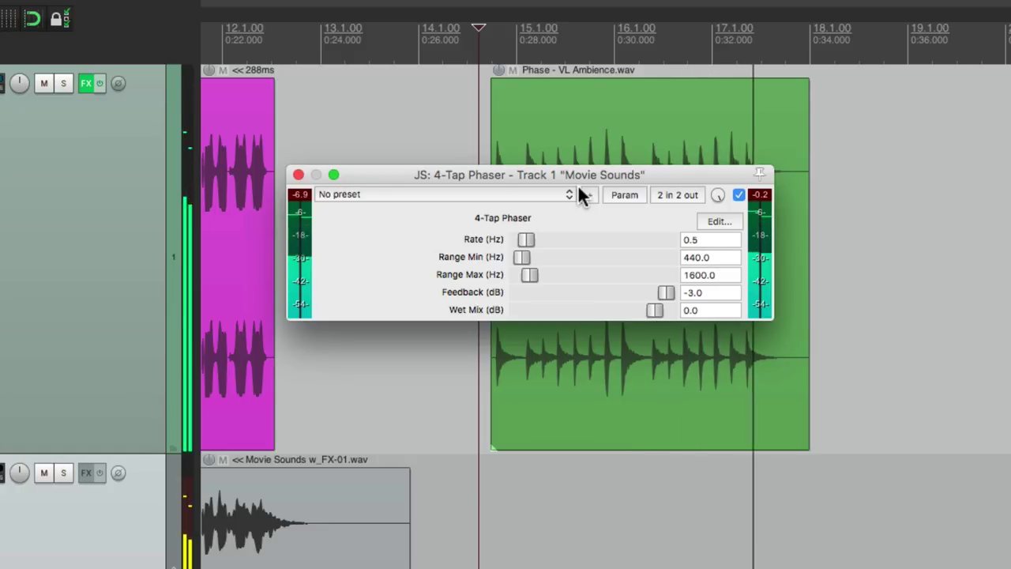
{"action": "key", "text": "space"}
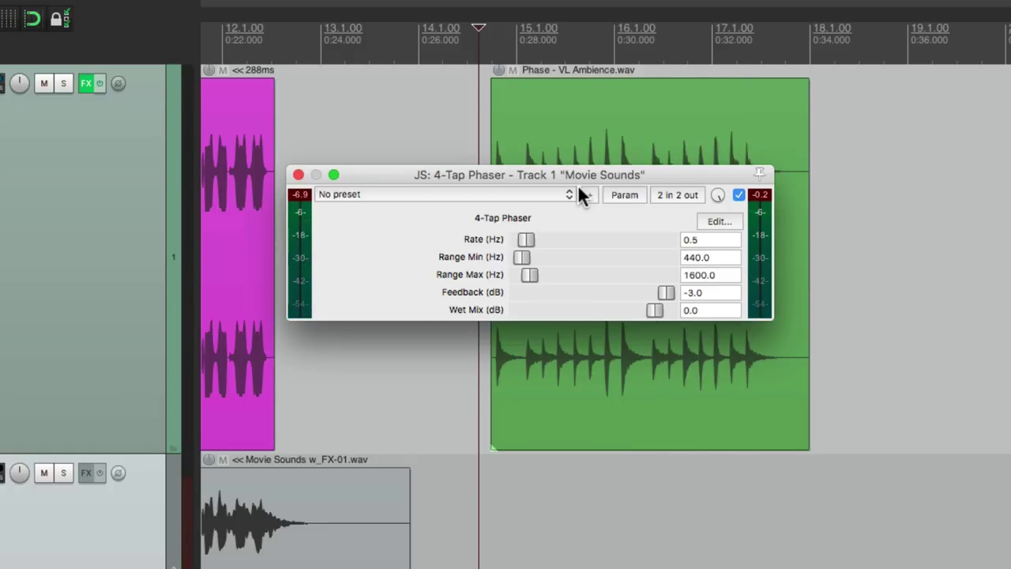
Close the phaser window and add Cockos ReaVerb to the Movie Sounds track after it
{"action": "left_click", "coordinate": [316, 173]}
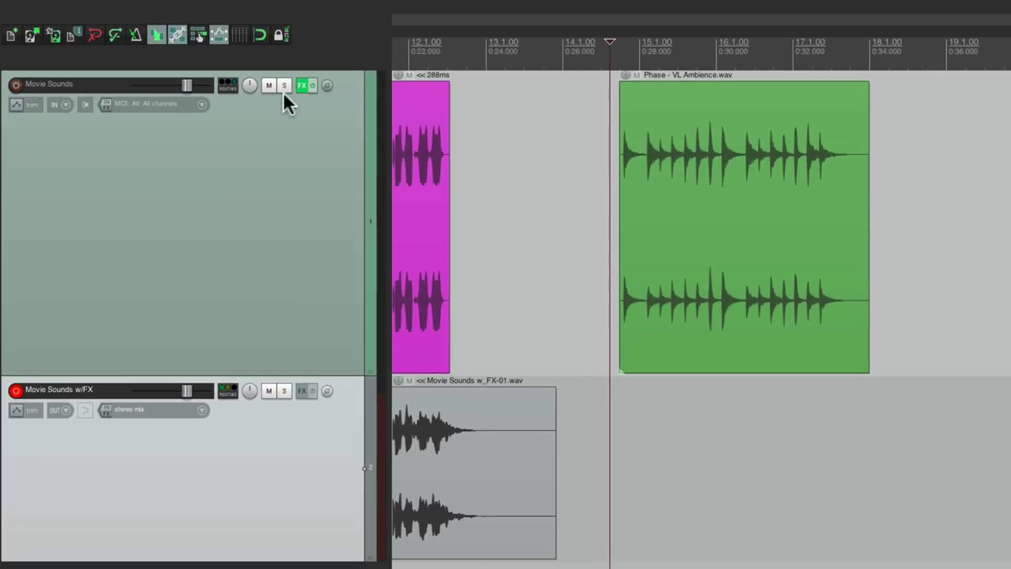
{"action": "left_click", "coordinate": [86, 83]}
{"action": "left_click", "coordinate": [293, 230]}
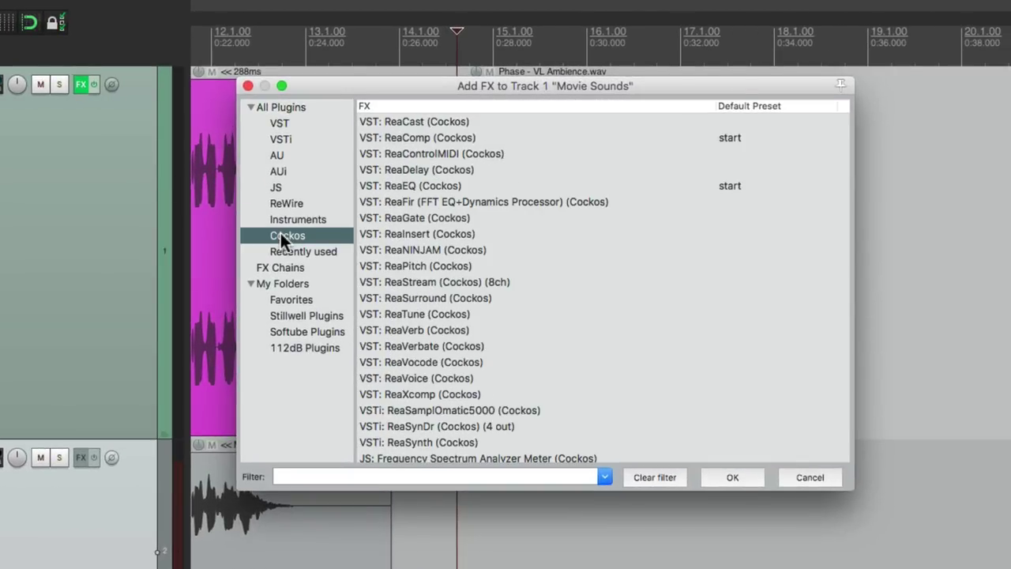
{"action": "left_click", "coordinate": [454, 329]}
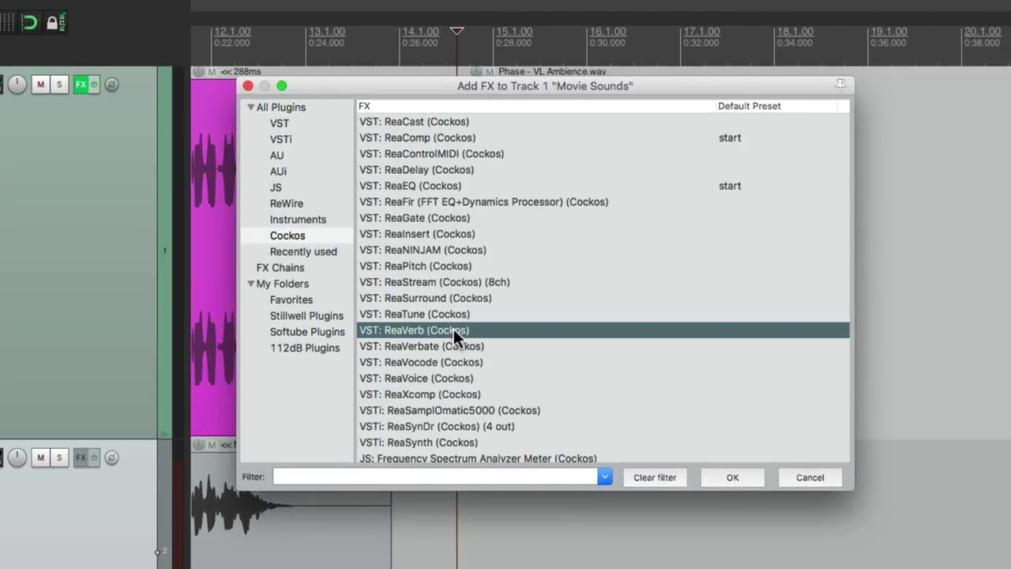
{"action": "double_click", "coordinate": [453, 328]}
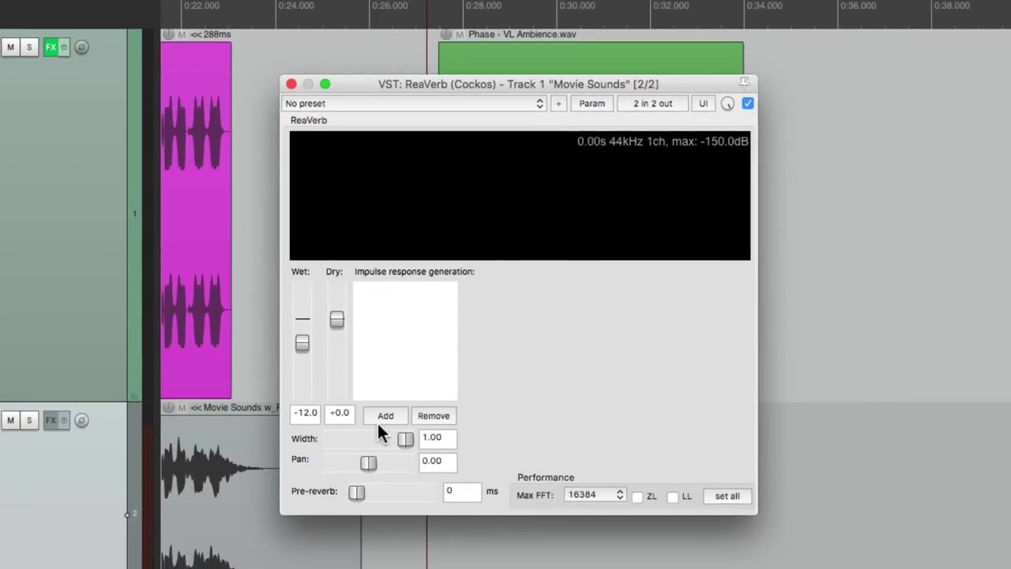
Load the Very Large Ambience.aif impulse into ReaVerb and lower its wet level to about -22 dB
{"action": "left_click", "coordinate": [379, 419]}
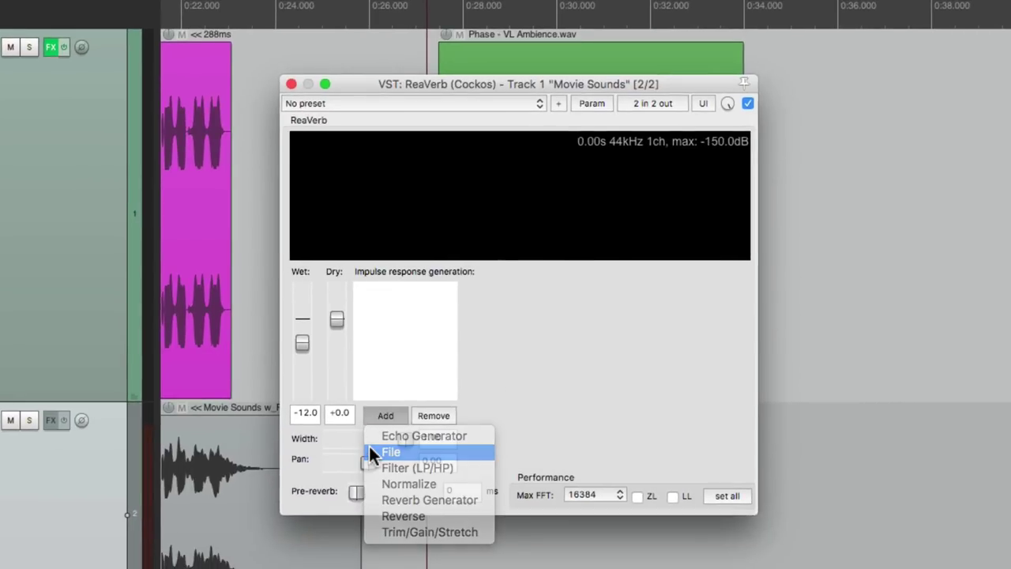
{"action": "left_click", "coordinate": [389, 452]}
{"action": "scroll", "coordinate": [494, 340], "scroll_direction": "down", "scroll_amount": 10}
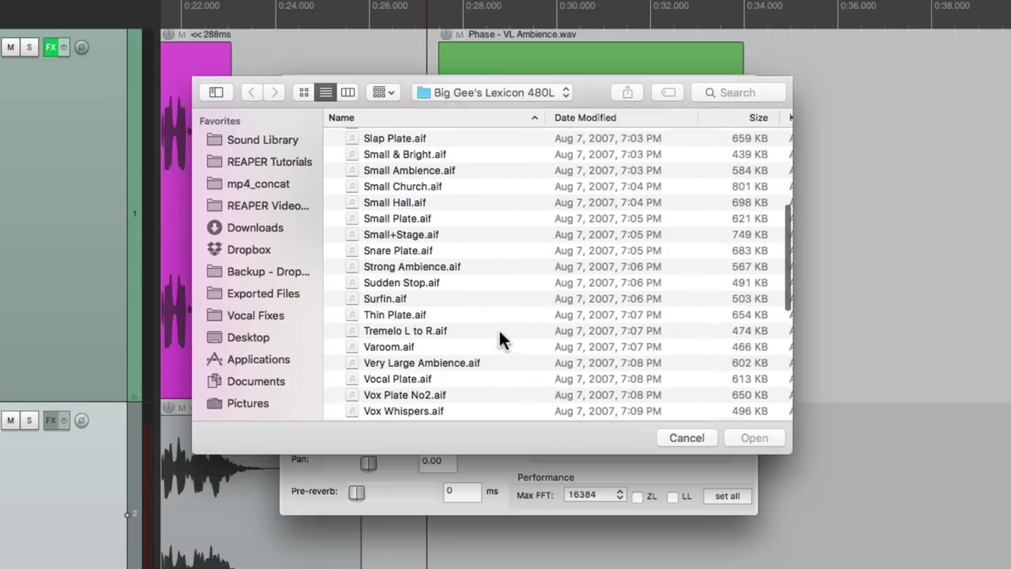
{"action": "left_click", "coordinate": [460, 364]}
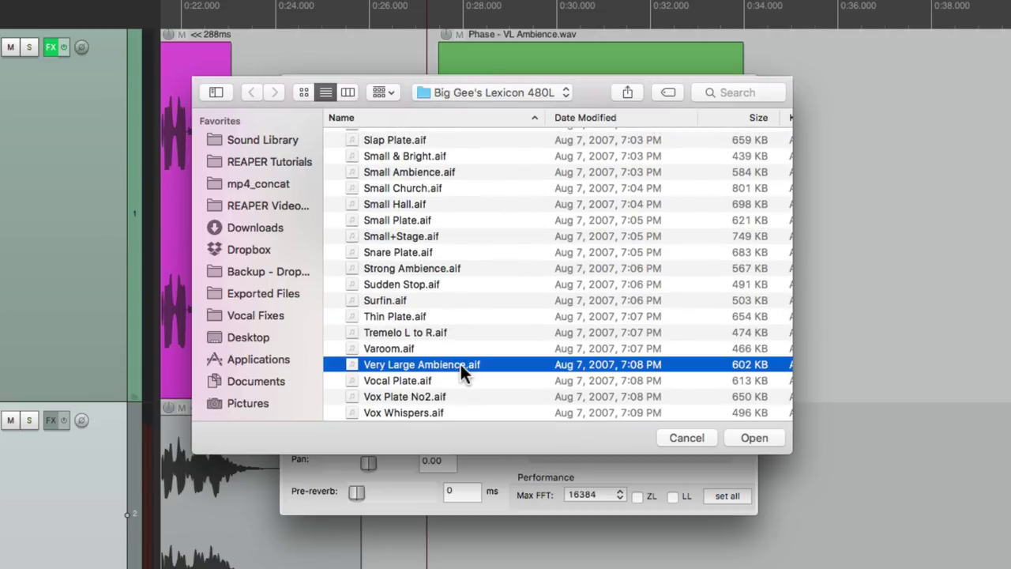
{"action": "double_click", "coordinate": [460, 364]}
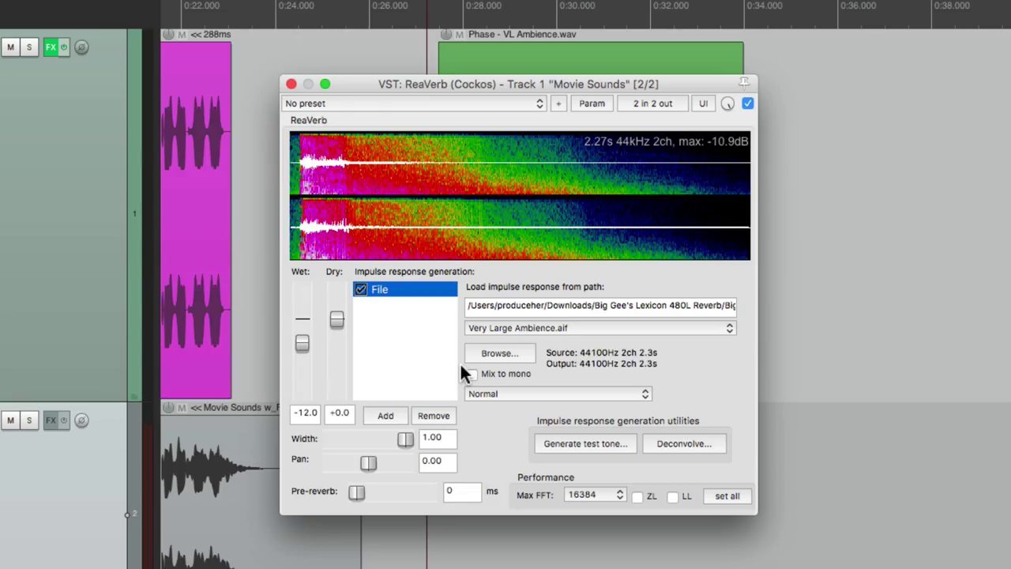
{"action": "key", "text": "space"}
{"action": "left_click_drag", "start_coordinate": [302, 341], "coordinate": [308, 357]}
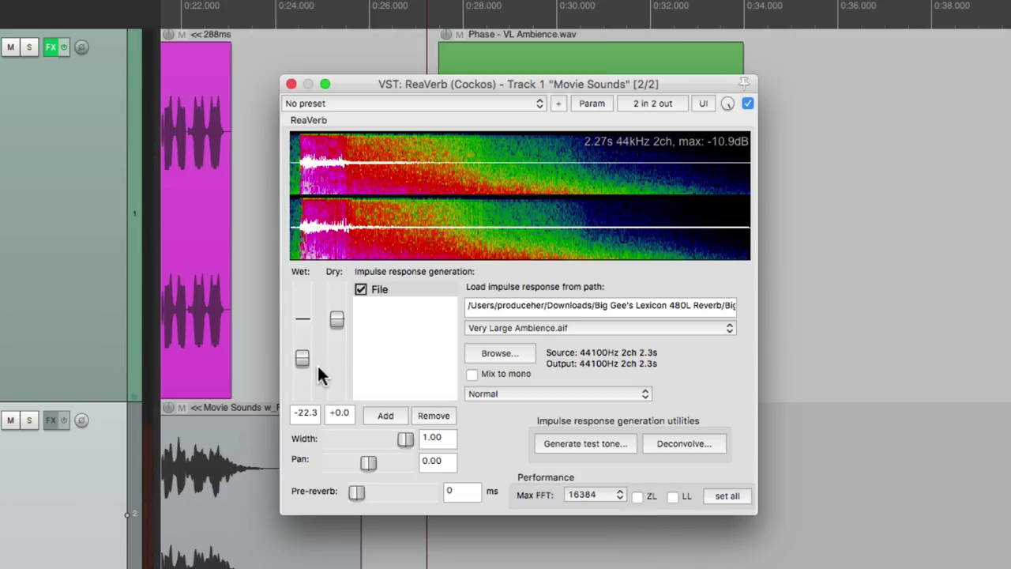
{"action": "left_click", "coordinate": [290, 84]}
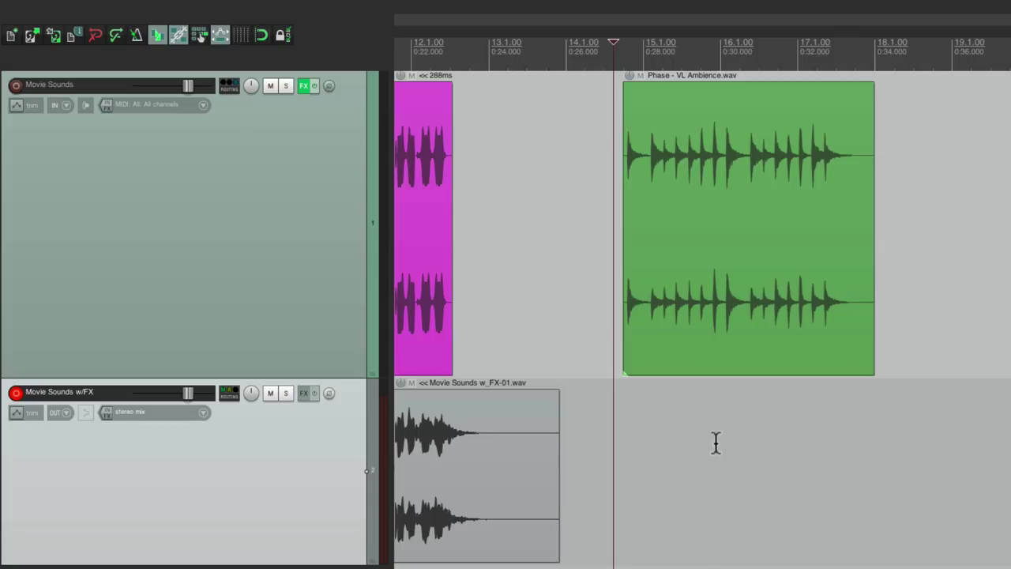
Record the phased, reverberated ambience onto the armed w/FX track as Movie Sounds w_FX-02.wav
{"action": "key", "text": "ctrl+r"}
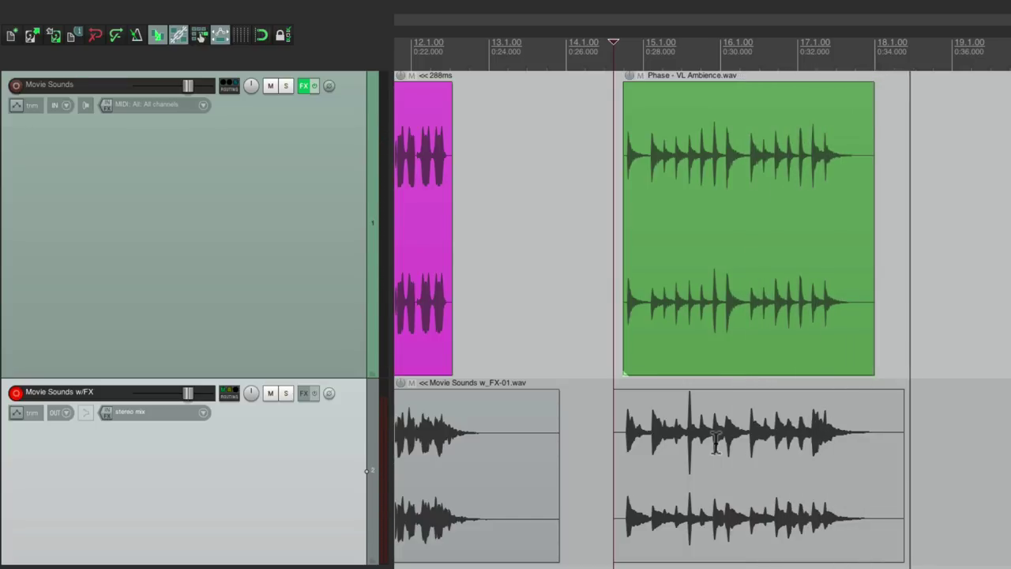
{"action": "key", "text": "space"}
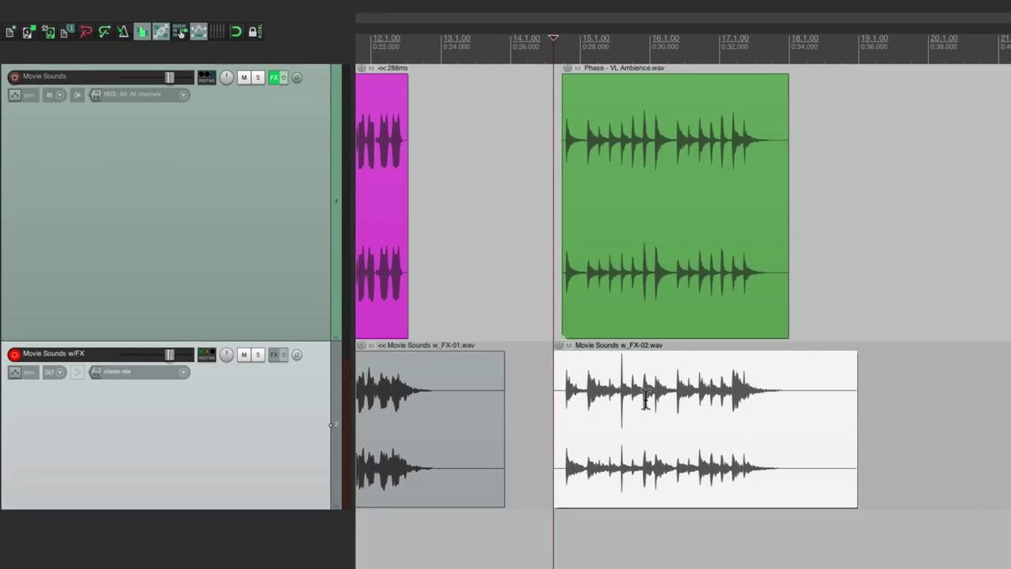
Mute Movie Sounds, then play back Large Plate, Vox Whispers and the new w_FX-02 clip in turn
{"action": "left_click", "coordinate": [244, 78]}
{"action": "scroll", "coordinate": [568, 158], "scroll_direction": "left", "scroll_amount": 10}
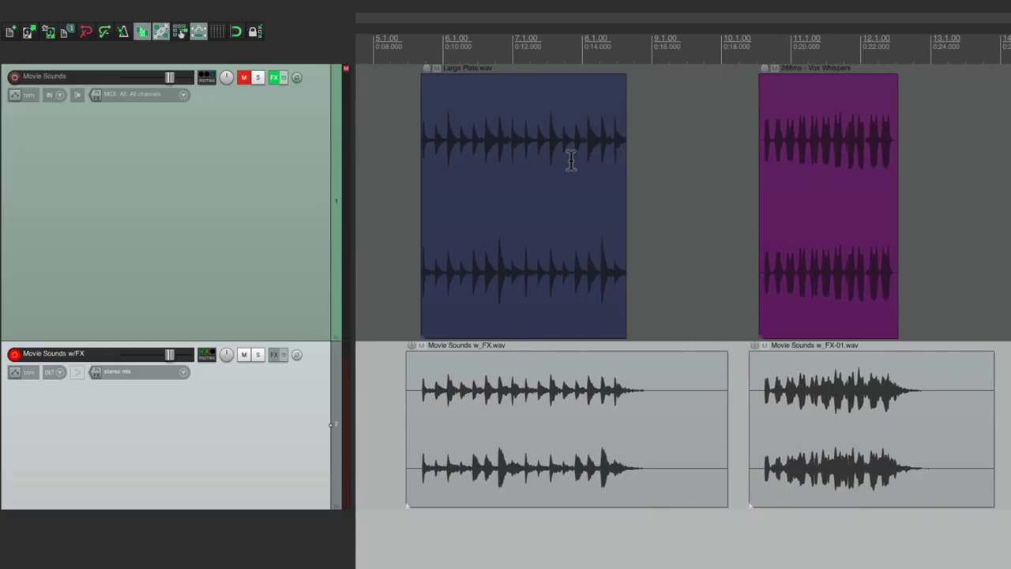
{"action": "left_click", "coordinate": [413, 534]}
{"action": "key", "text": "space"}
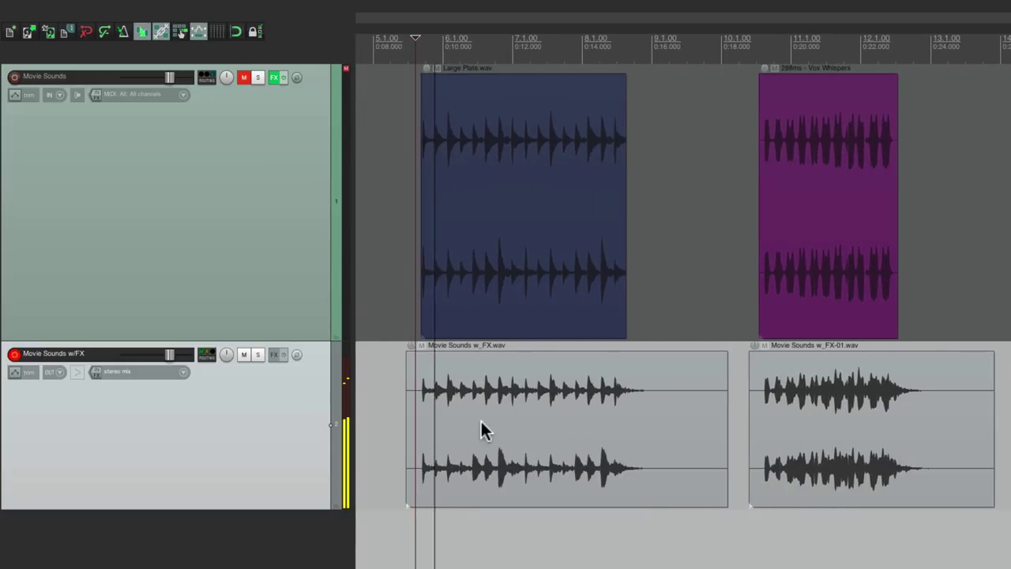
{"action": "key", "text": "space"}
{"action": "left_click", "coordinate": [697, 526]}
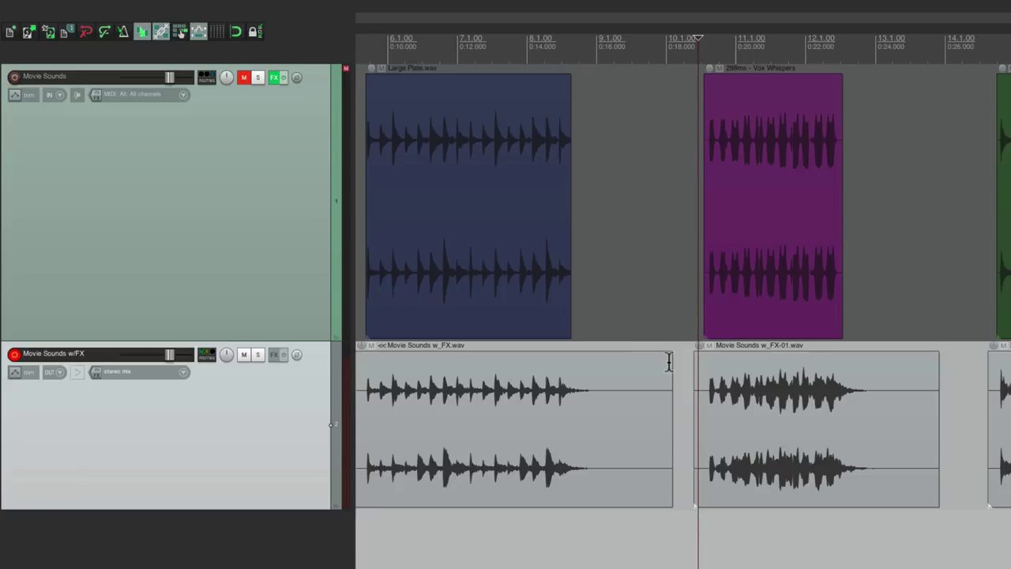
{"action": "key", "text": "space"}
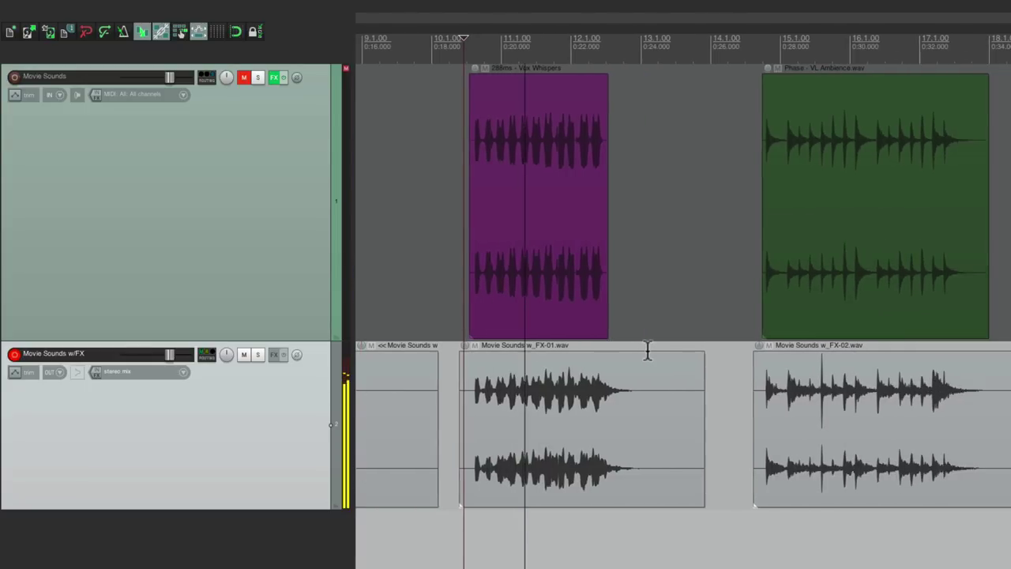
{"action": "key", "text": "space"}
{"action": "left_click", "coordinate": [737, 533]}
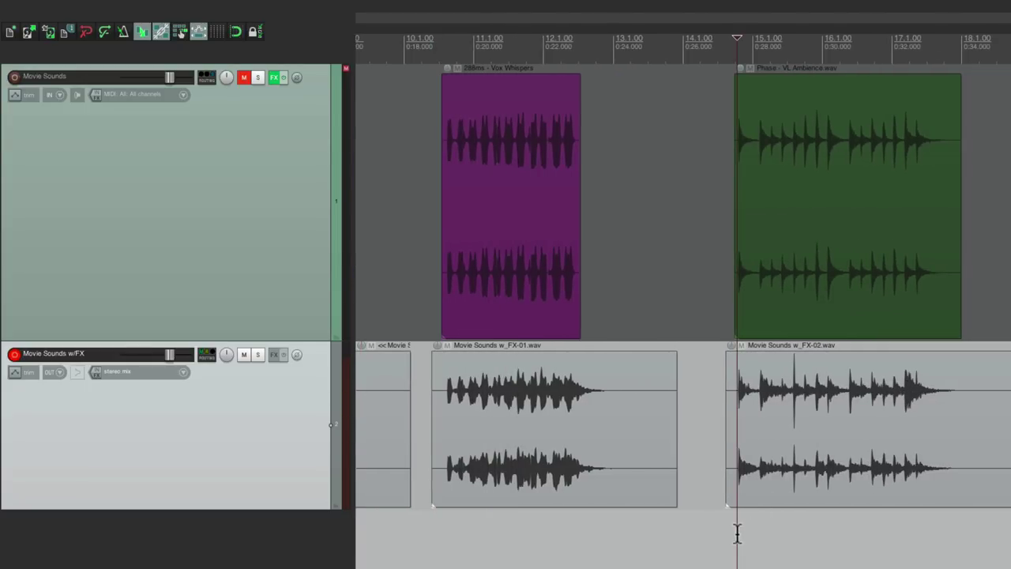
{"action": "key", "text": "space"}
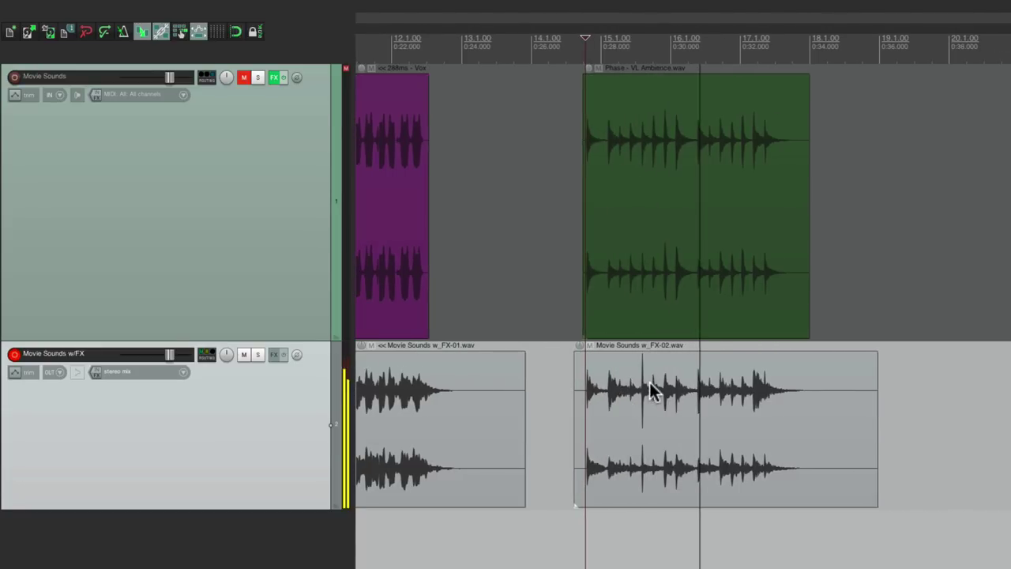
{"action": "key", "text": "space"}
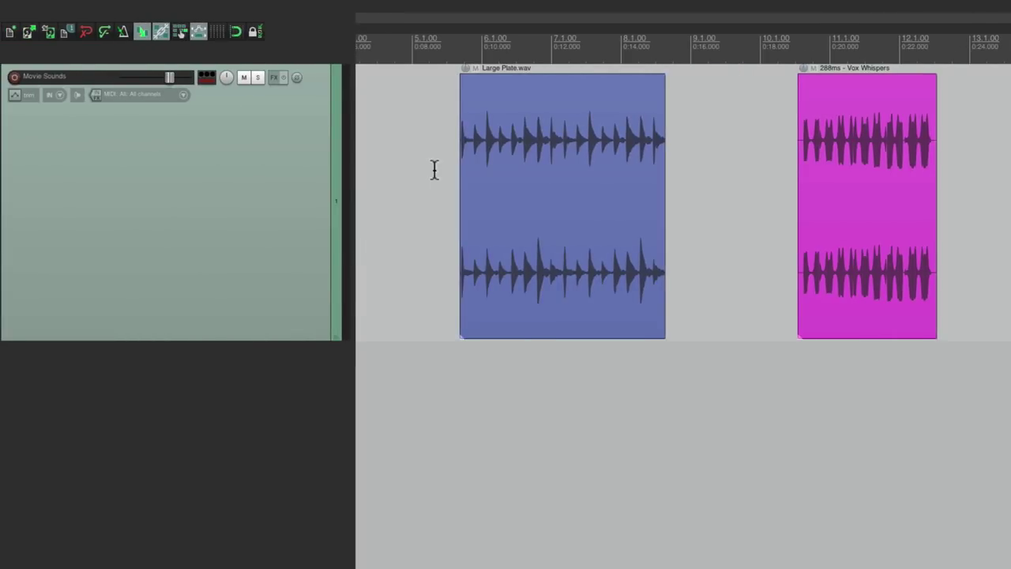
Clear the Movie Sounds clip indicator and play the arrangement from a new position
{"action": "left_click", "coordinate": [207, 79]}
{"action": "left_click", "coordinate": [446, 157]}
{"action": "key", "text": "space"}
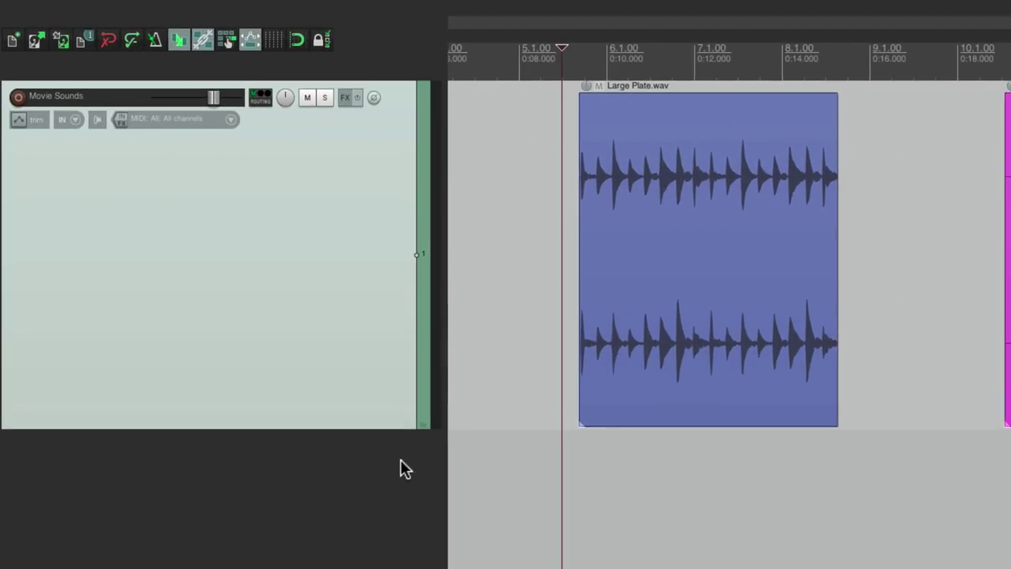
Add a track named Just FX and send Movie Sounds to it post-fader on channels 1/2
{"action": "double_click", "coordinate": [317, 367]}
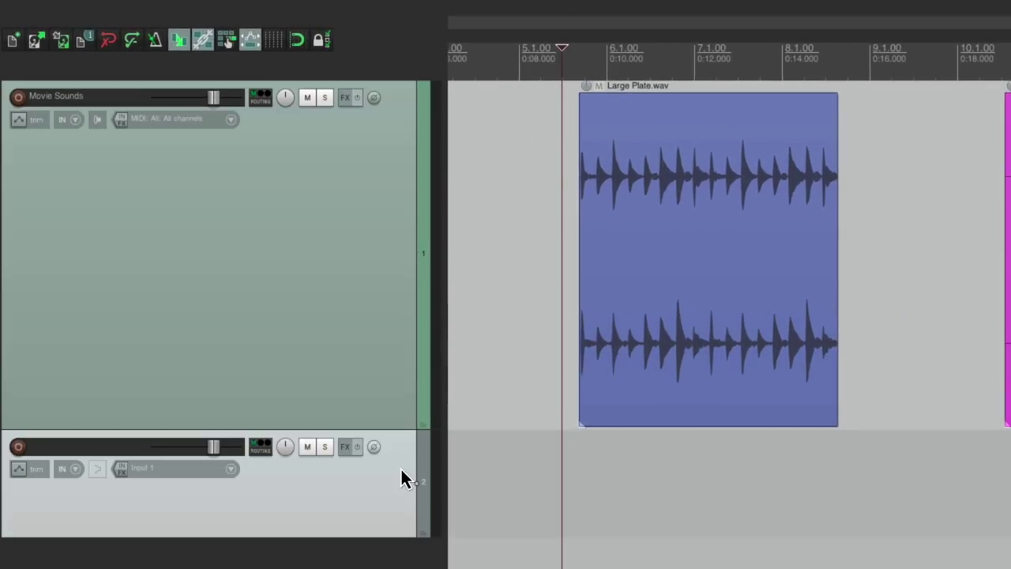
{"action": "double_click", "coordinate": [103, 447]}
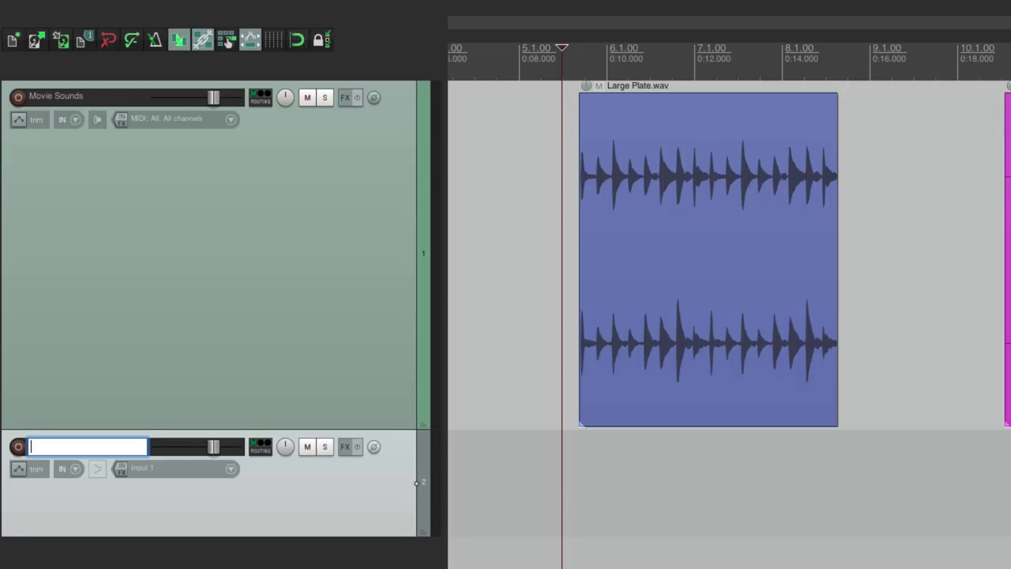
{"action": "type", "text": "Just FX"}
{"action": "key", "text": "Return"}
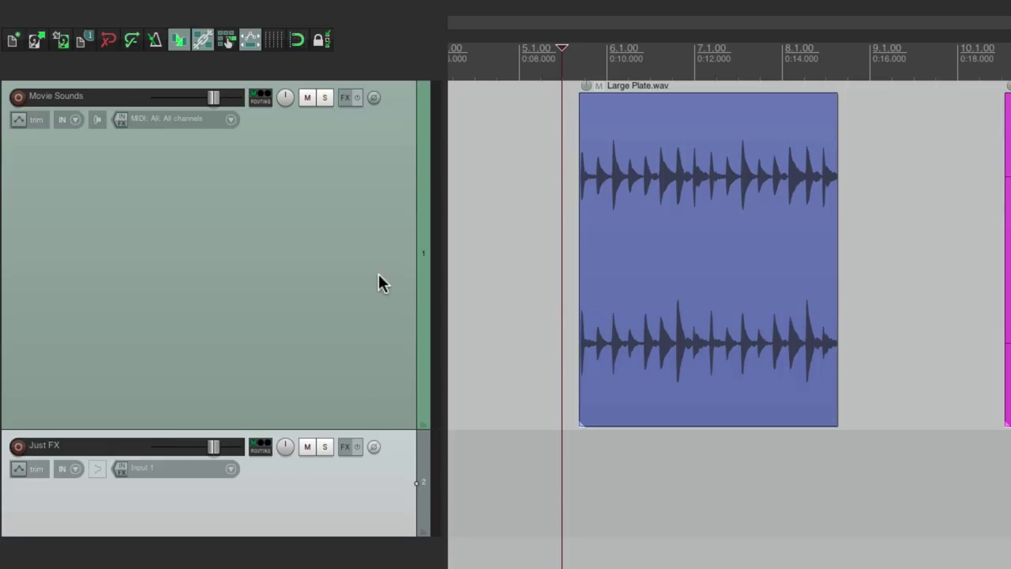
{"action": "left_click_drag", "start_coordinate": [262, 100], "coordinate": [394, 510]}
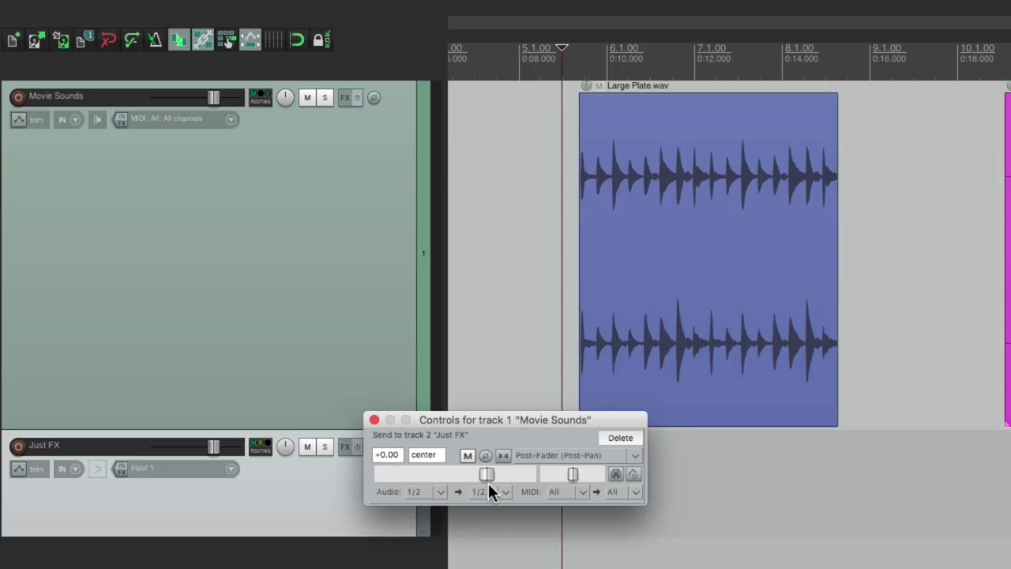
{"action": "left_click", "coordinate": [375, 419]}
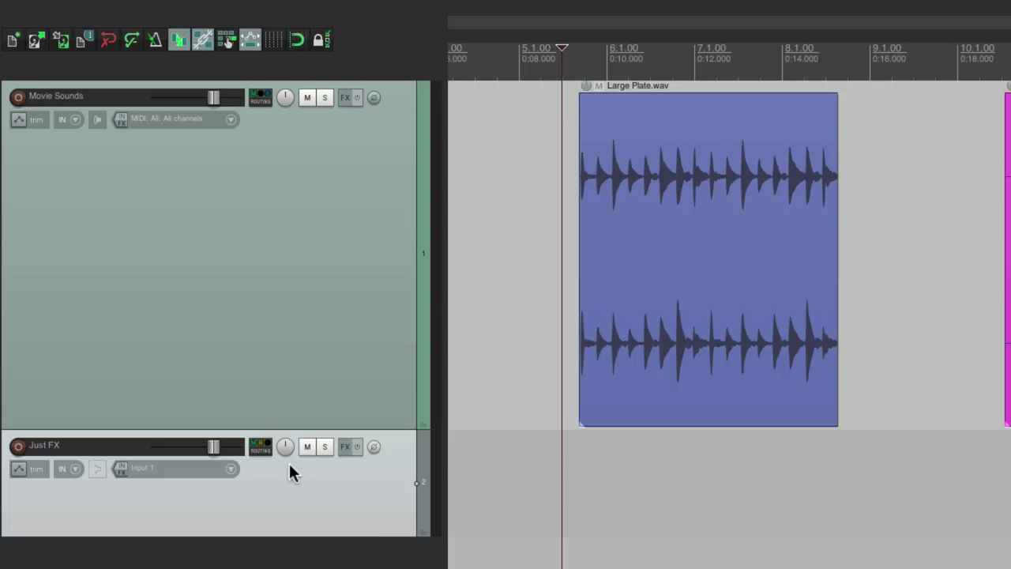
Add ReaVerb to the Just FX track, loaded with the Large Plate impulse response
{"action": "left_click", "coordinate": [347, 445]}
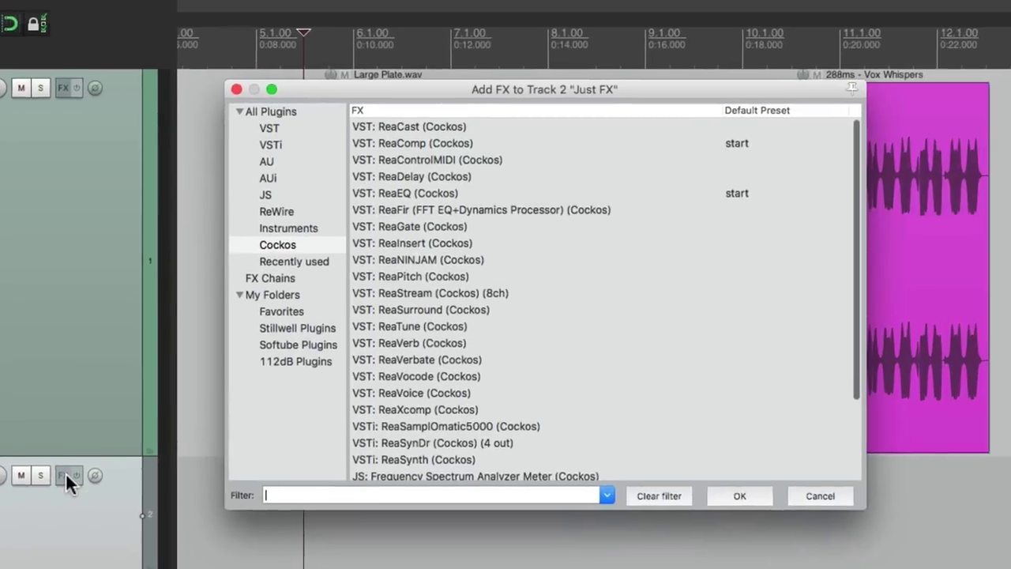
{"action": "left_click", "coordinate": [443, 339]}
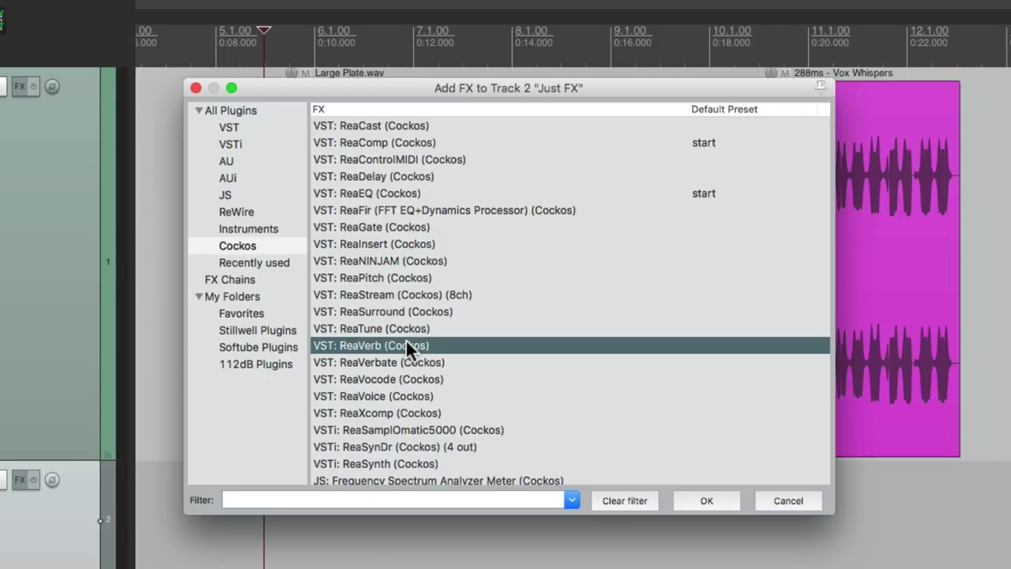
{"action": "double_click", "coordinate": [406, 344]}
{"action": "left_click", "coordinate": [352, 407]}
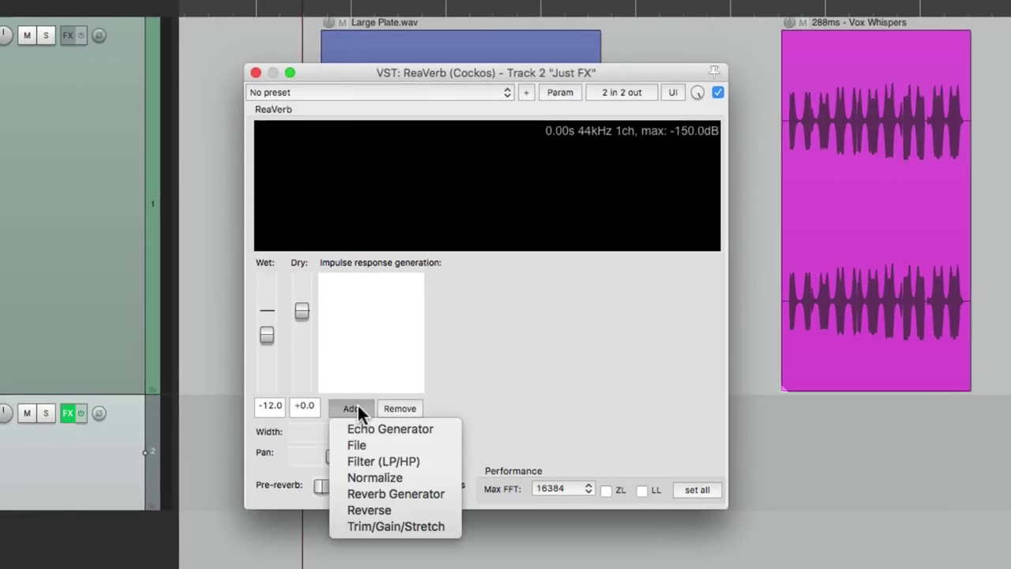
{"action": "left_click", "coordinate": [402, 444]}
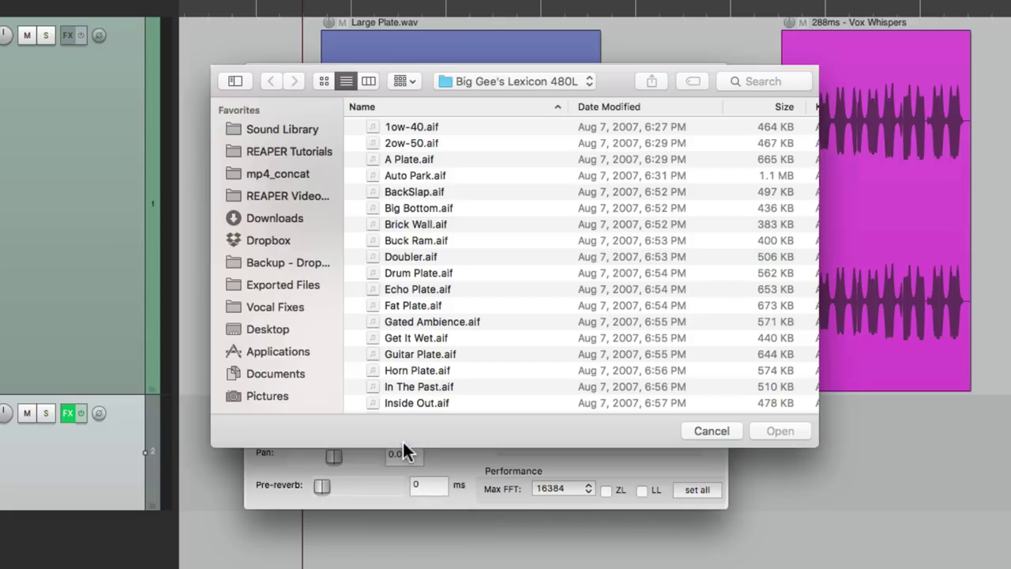
{"action": "scroll", "coordinate": [468, 345], "scroll_direction": "down", "scroll_amount": 5}
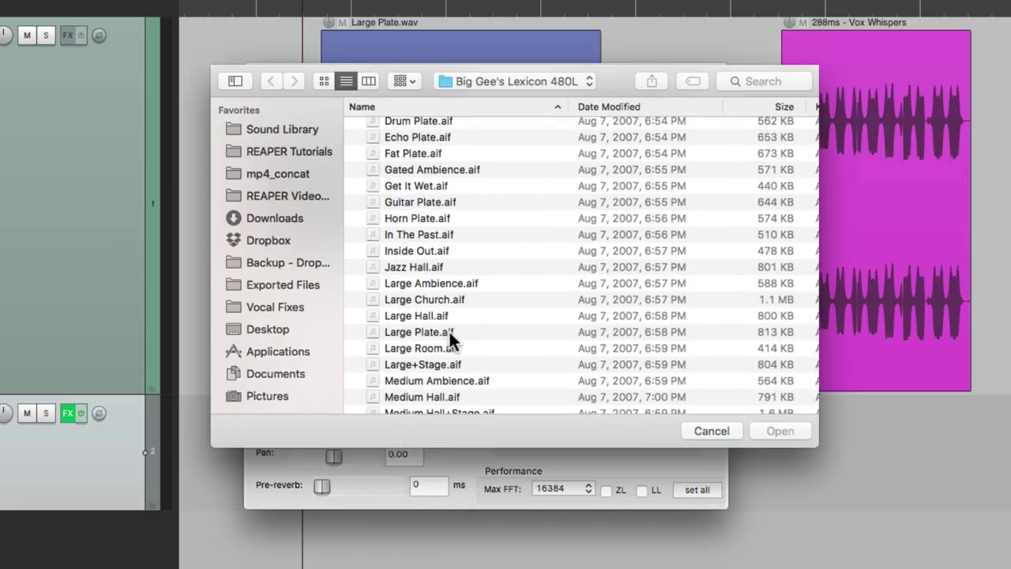
{"action": "double_click", "coordinate": [442, 332]}
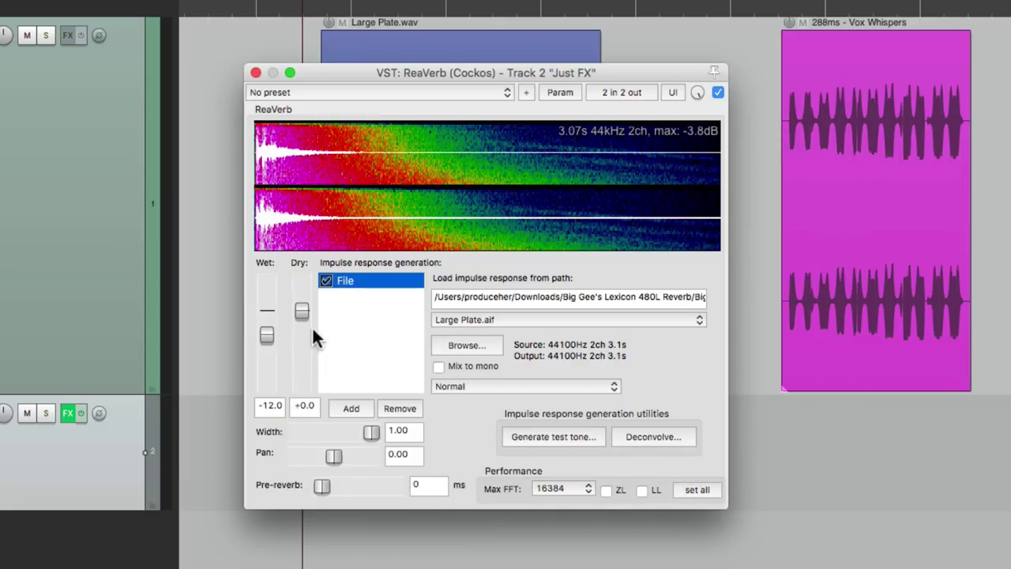
Reset the reverb wet level to 0 dB and lower Just FX's volume to about -21.8 dB
{"action": "left_click", "coordinate": [266, 333]}
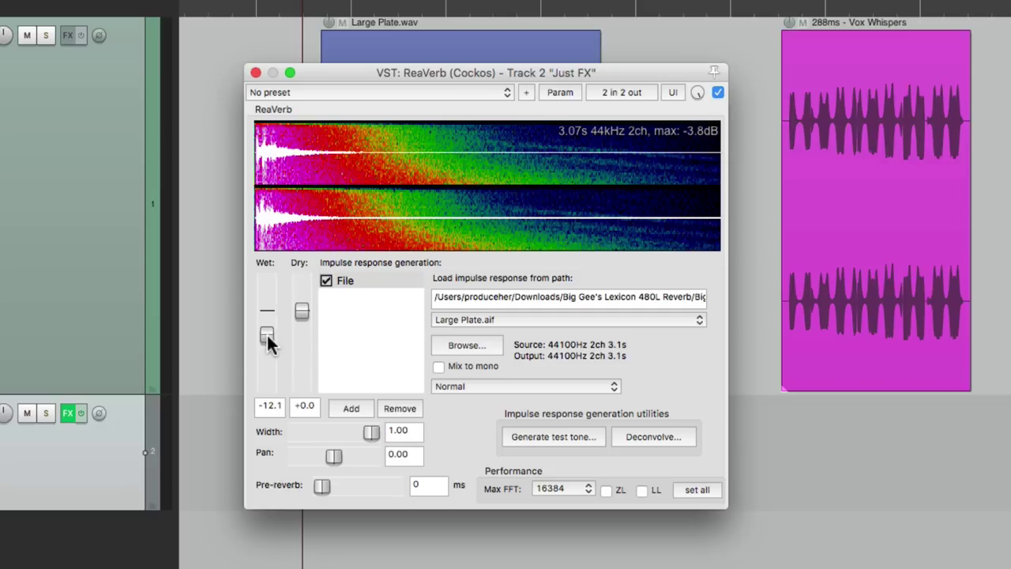
{"action": "double_click", "coordinate": [266, 332]}
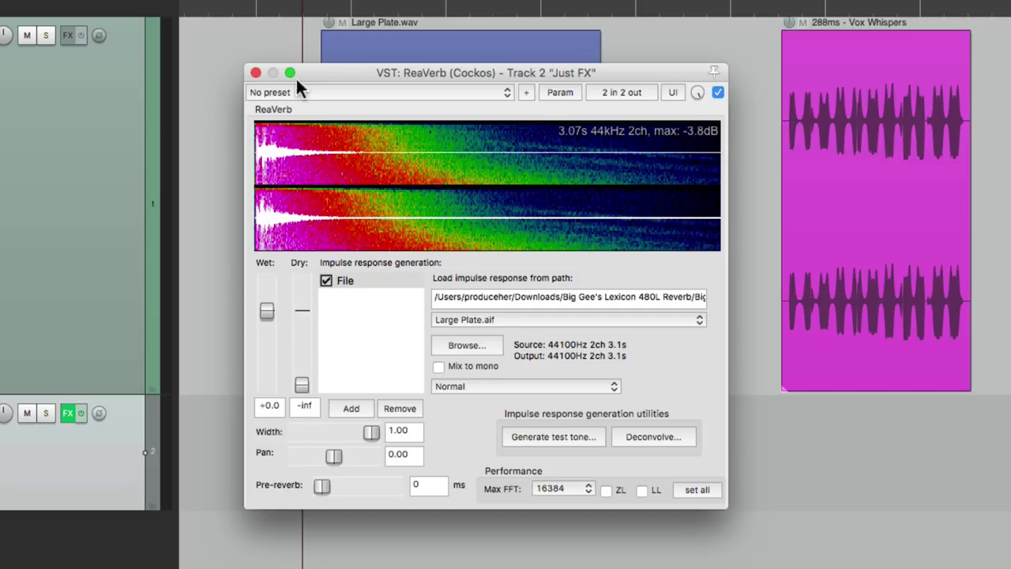
{"action": "left_click", "coordinate": [256, 73]}
{"action": "mouse_move", "coordinate": [215, 446]}
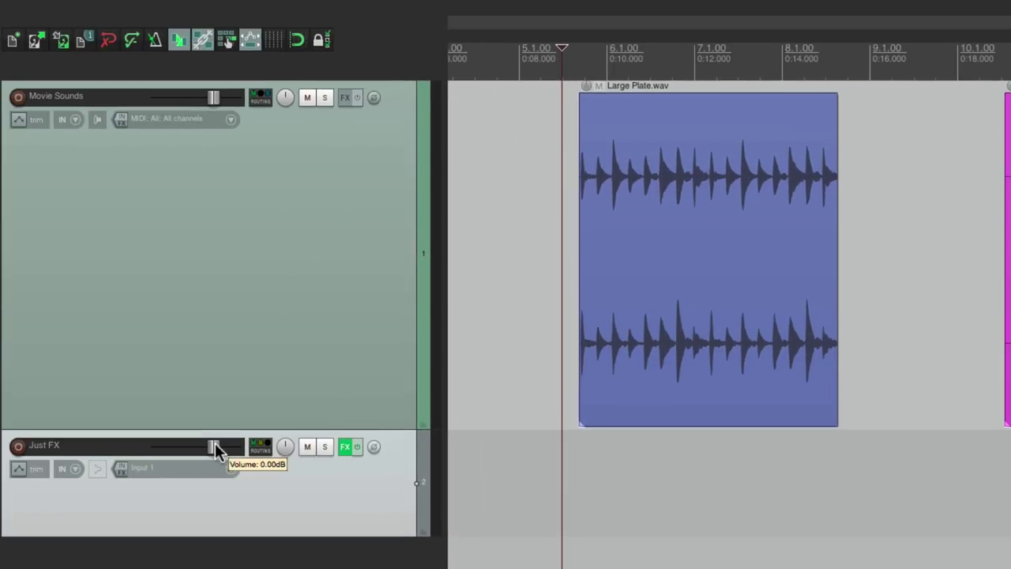
{"action": "left_click_drag", "start_coordinate": [214, 447], "coordinate": [183, 449]}
Add a new track named FX below Just FX
{"action": "key", "text": "space"}
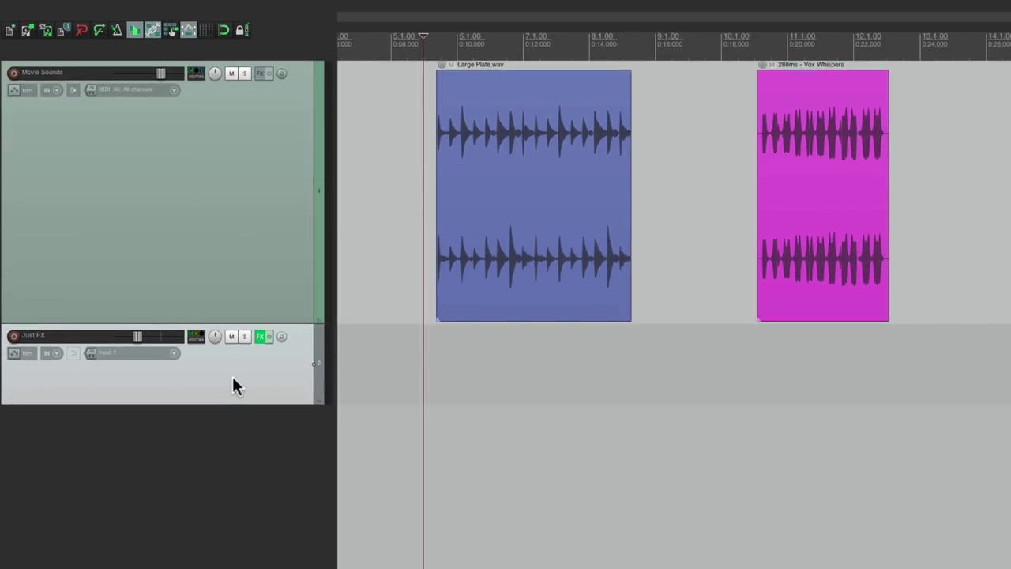
{"action": "double_click", "coordinate": [265, 465]}
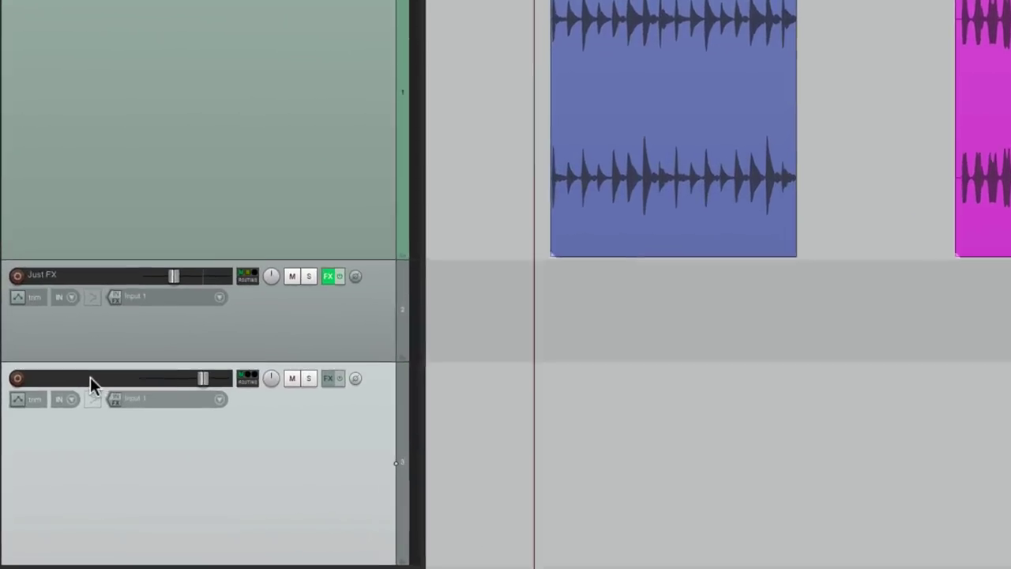
{"action": "double_click", "coordinate": [90, 379]}
{"action": "type", "text": "FX"}
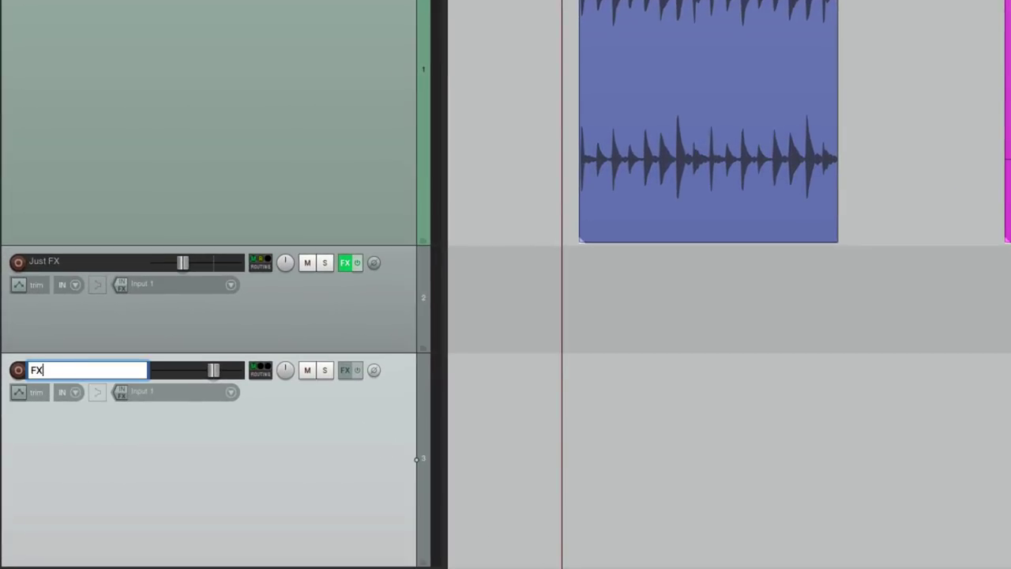
{"action": "key", "text": "Return"}
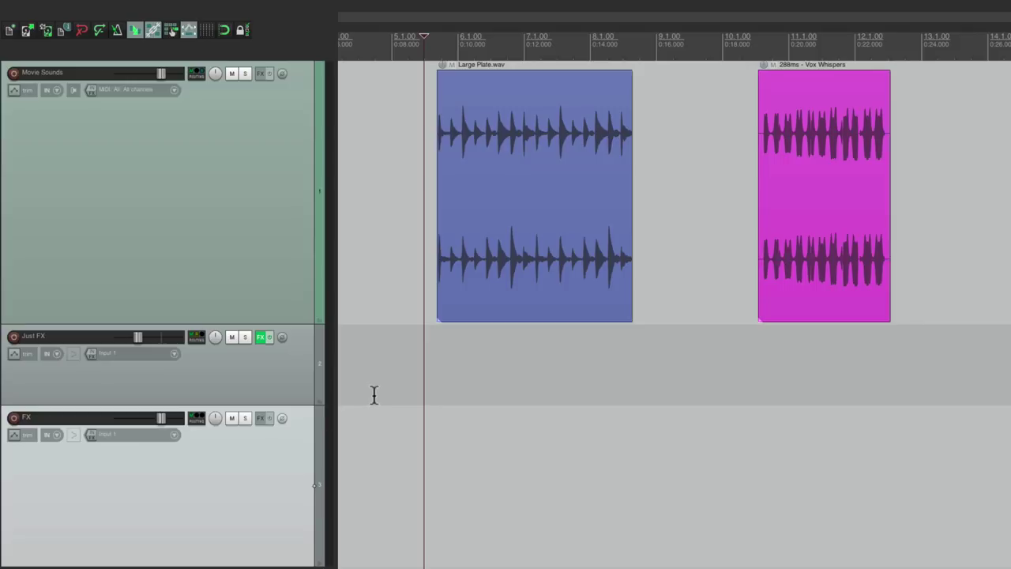
Send Just FX into the FX track and check the routing by muting and unmuting FX during playback
{"action": "mouse_move", "coordinate": [198, 335]}
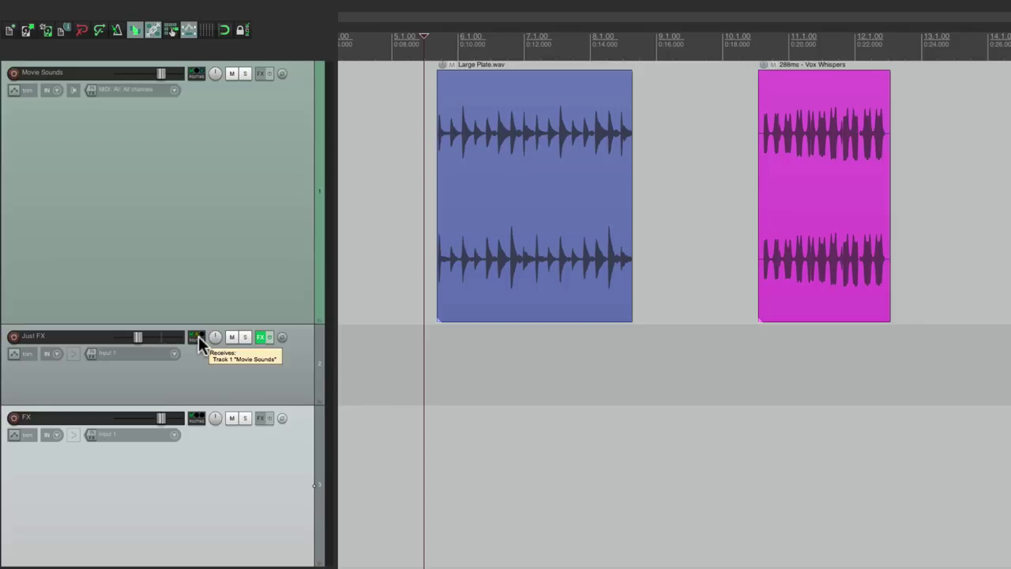
{"action": "left_click_drag", "start_coordinate": [259, 466], "coordinate": [261, 466]}
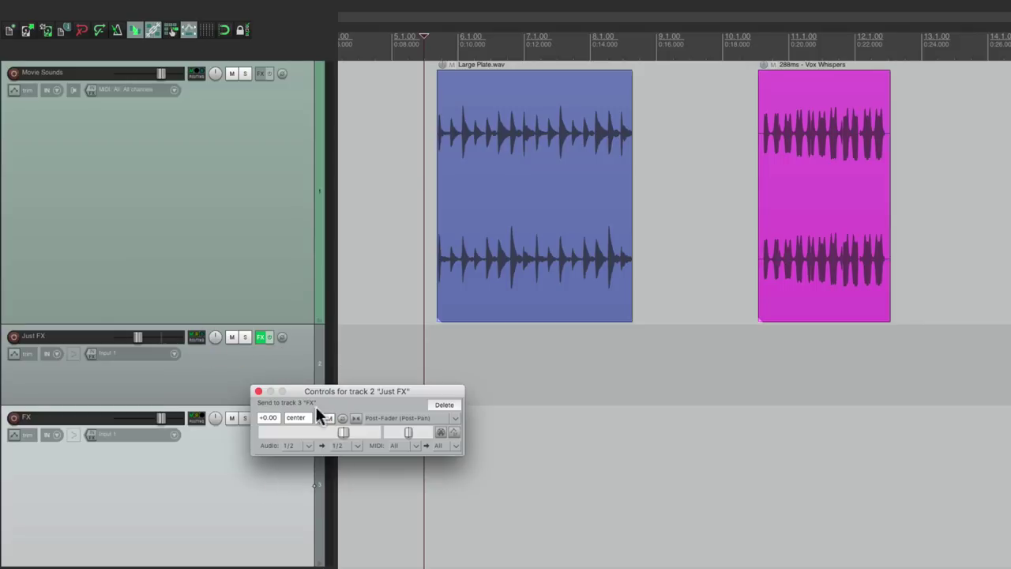
{"action": "left_click", "coordinate": [257, 391]}
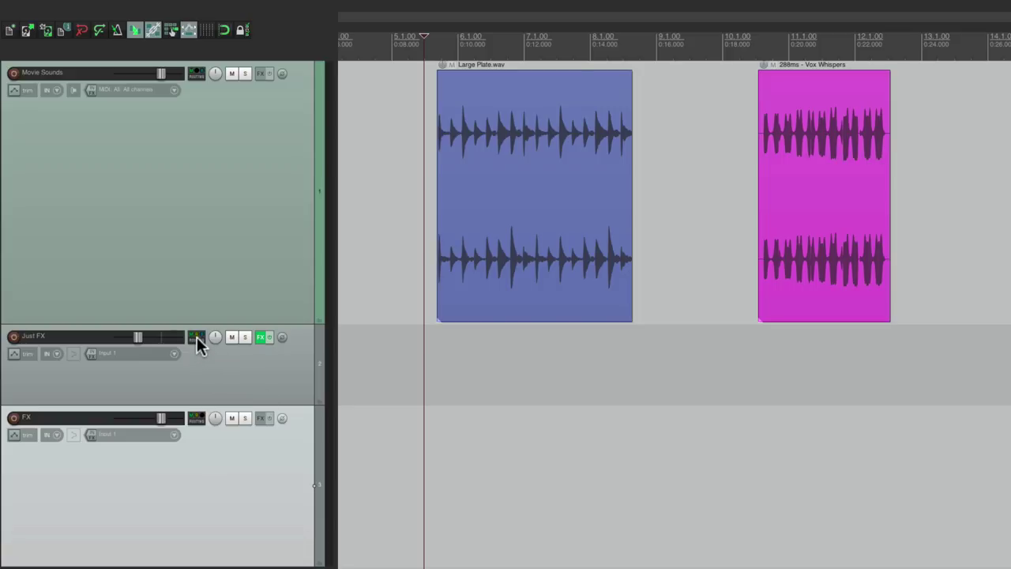
{"action": "mouse_move", "coordinate": [197, 336]}
{"action": "key", "text": "space"}
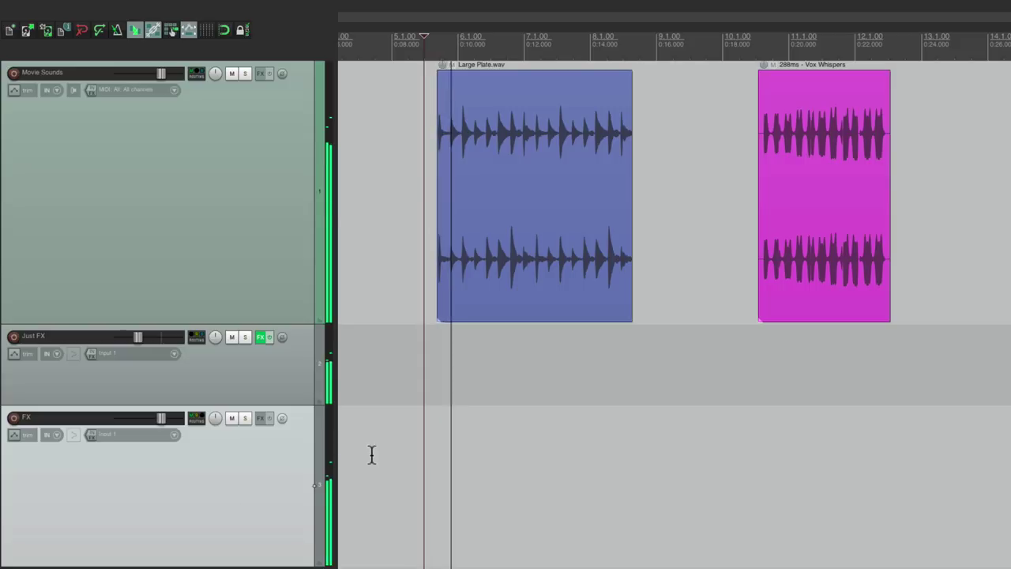
{"action": "left_click", "coordinate": [233, 417]}
{"action": "left_click", "coordinate": [233, 417]}
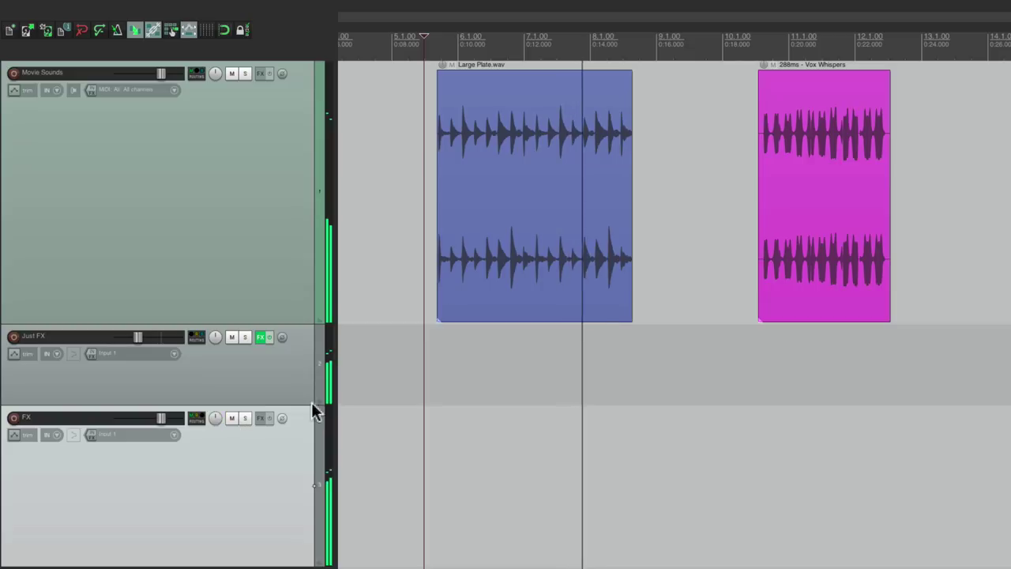
{"action": "key", "text": "space"}
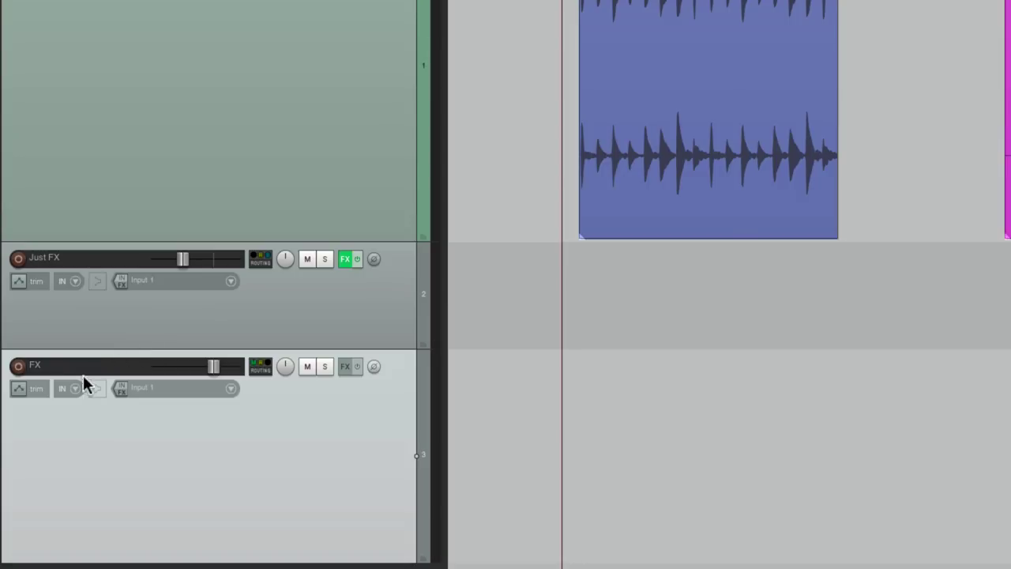
Set the FX track to record stereo output, arm it, and record Just FX's reverb as FX.wav
{"action": "left_click", "coordinate": [56, 433]}
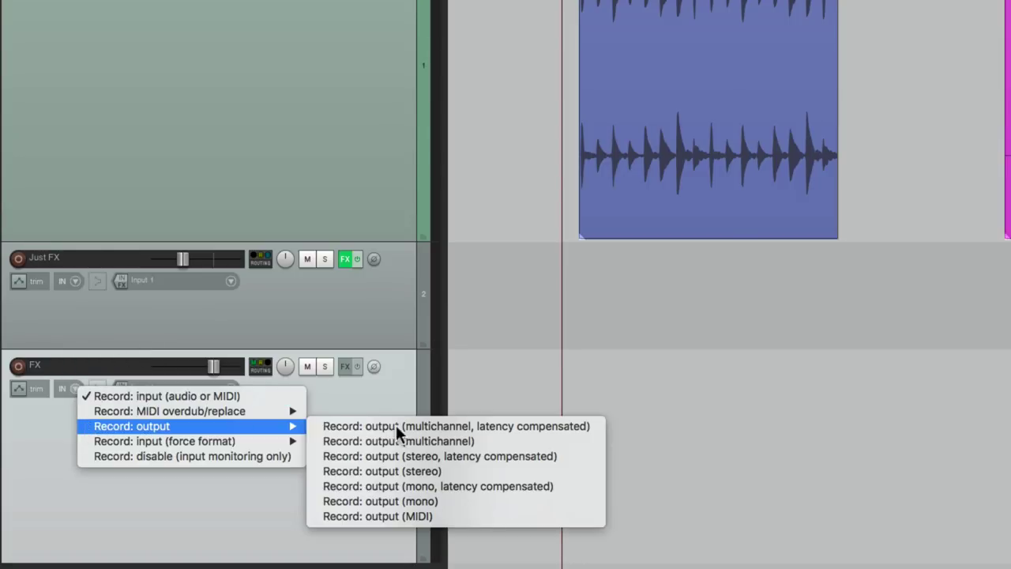
{"action": "left_click", "coordinate": [491, 471]}
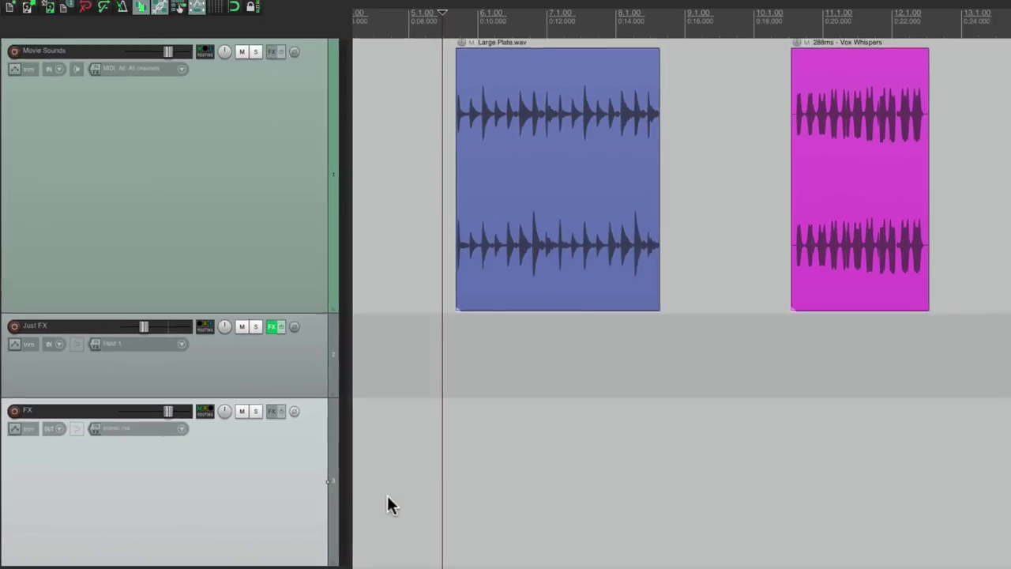
{"action": "left_click", "coordinate": [18, 365]}
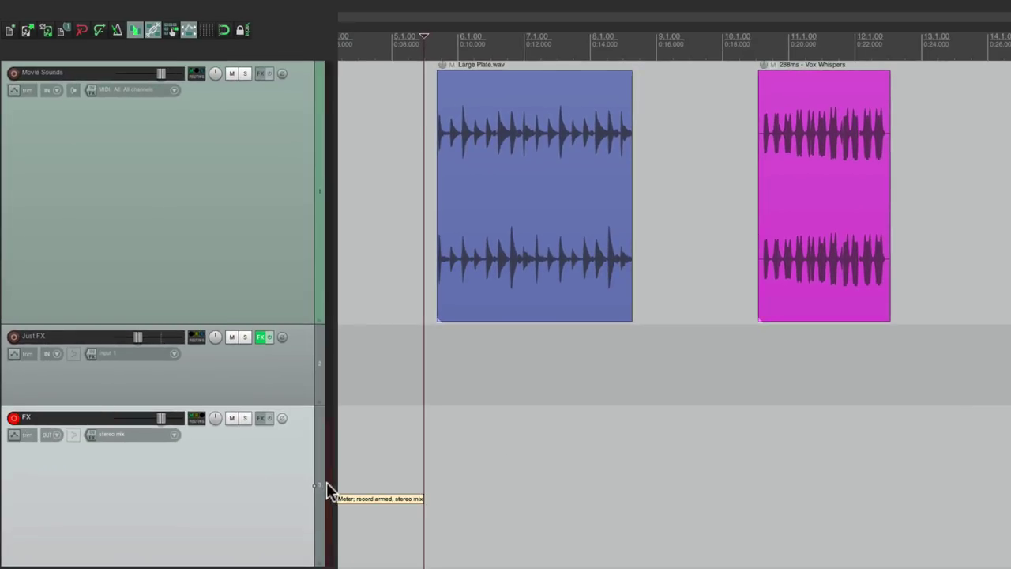
{"action": "key", "text": "ctrl+r"}
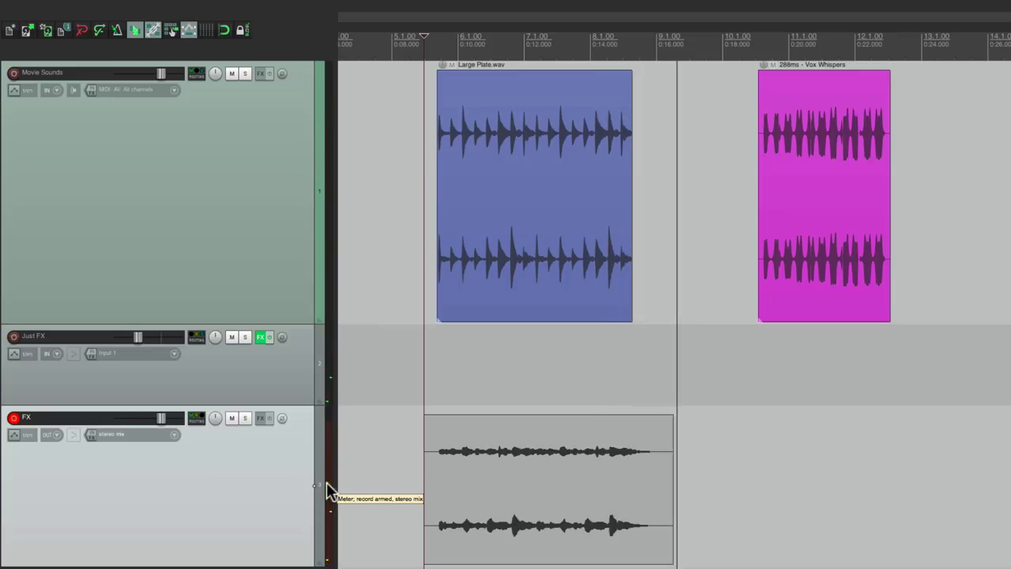
{"action": "key", "text": "space"}
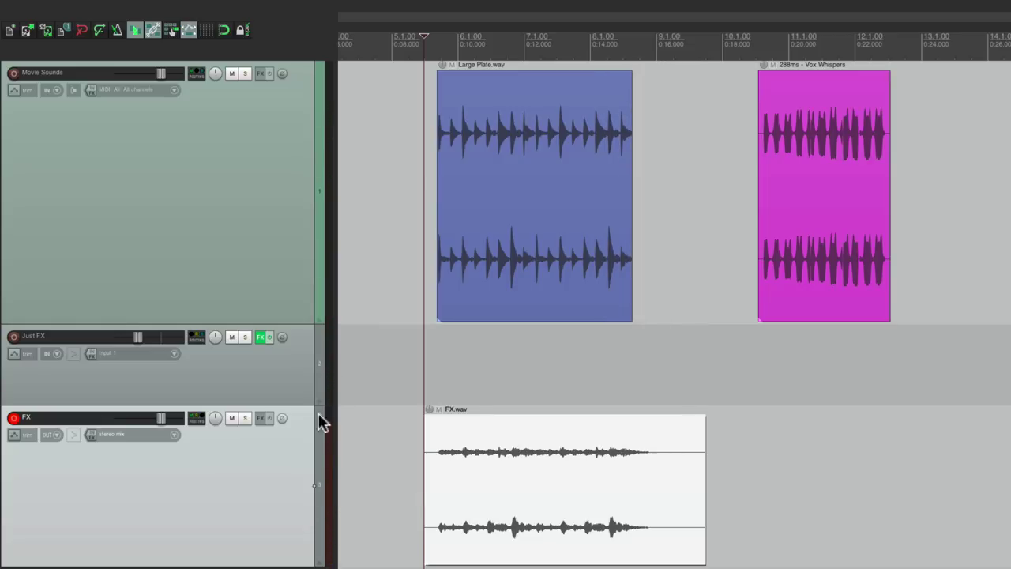
Mute Just FX, then play Movie Sounds soloed, FX soloed, and finally all tracks together
{"action": "left_click", "coordinate": [232, 337]}
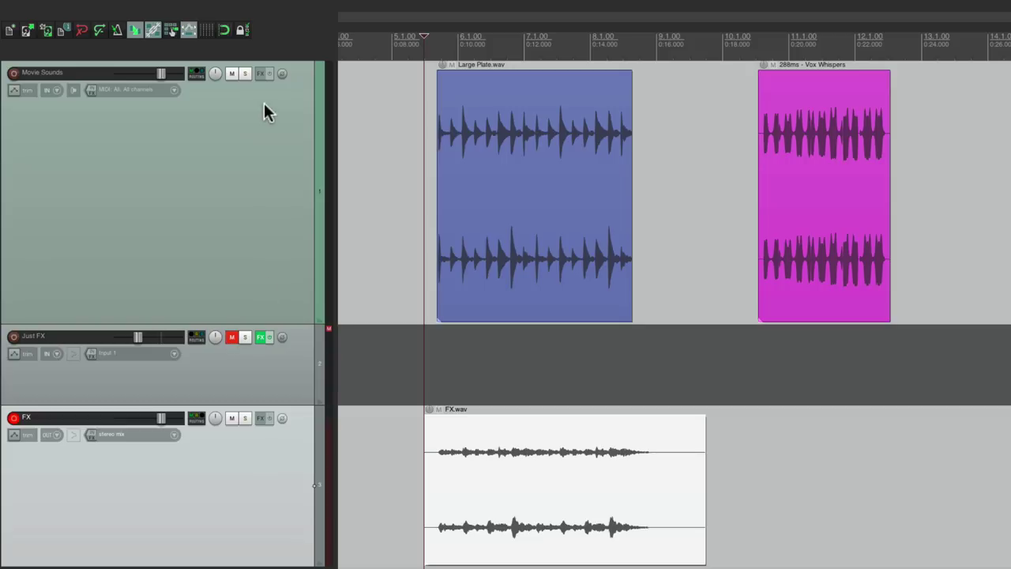
{"action": "left_click", "coordinate": [246, 74]}
{"action": "key", "text": "space"}
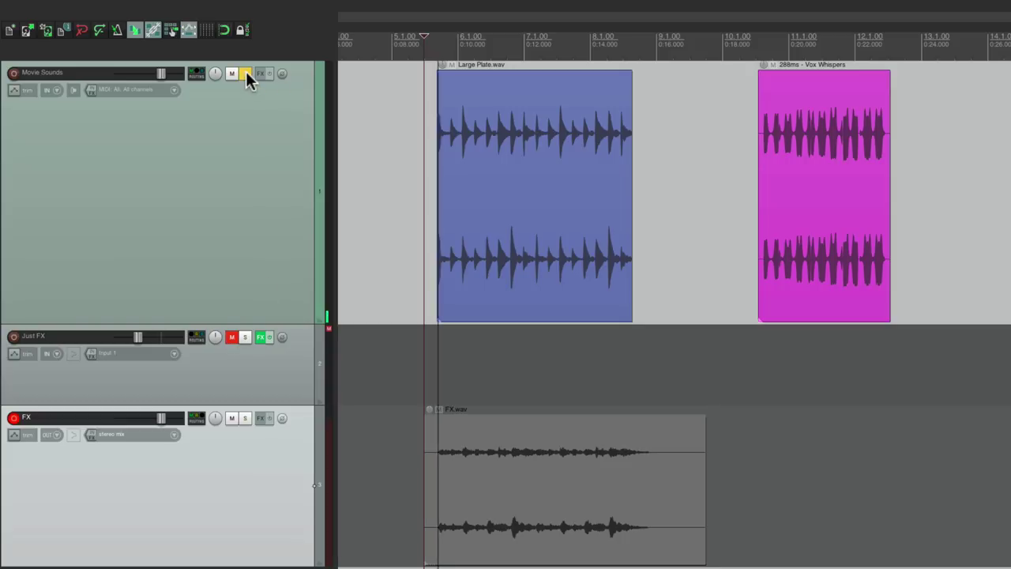
{"action": "key", "text": "space"}
{"action": "left_click", "coordinate": [245, 73]}
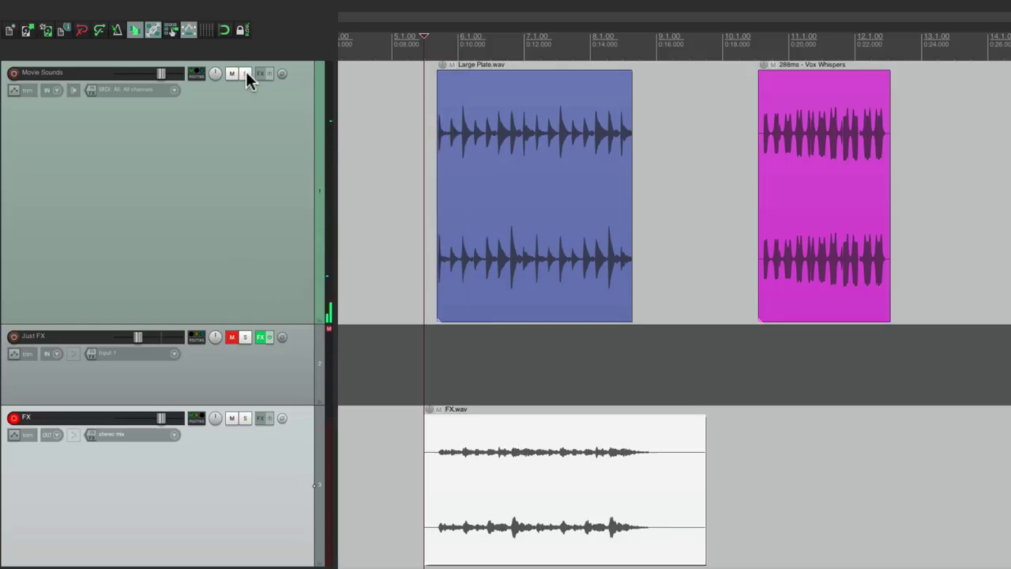
{"action": "left_click", "coordinate": [245, 418]}
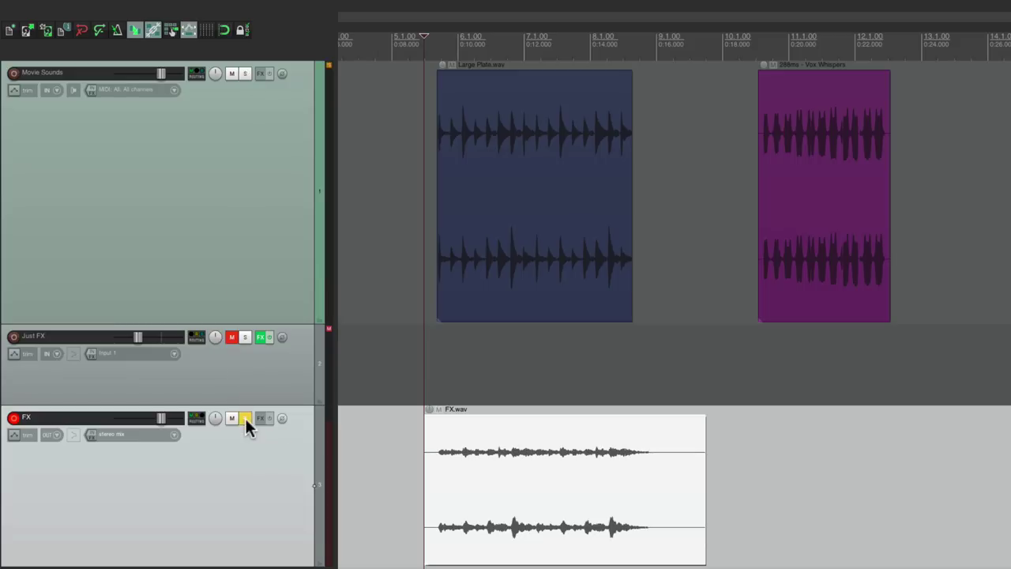
{"action": "key", "text": "space"}
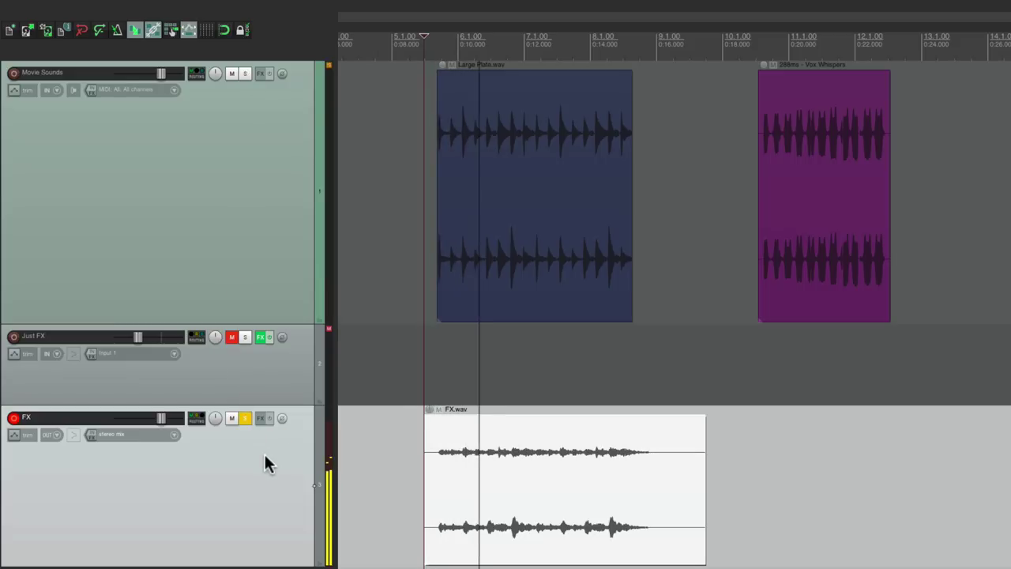
{"action": "left_click", "coordinate": [245, 418]}
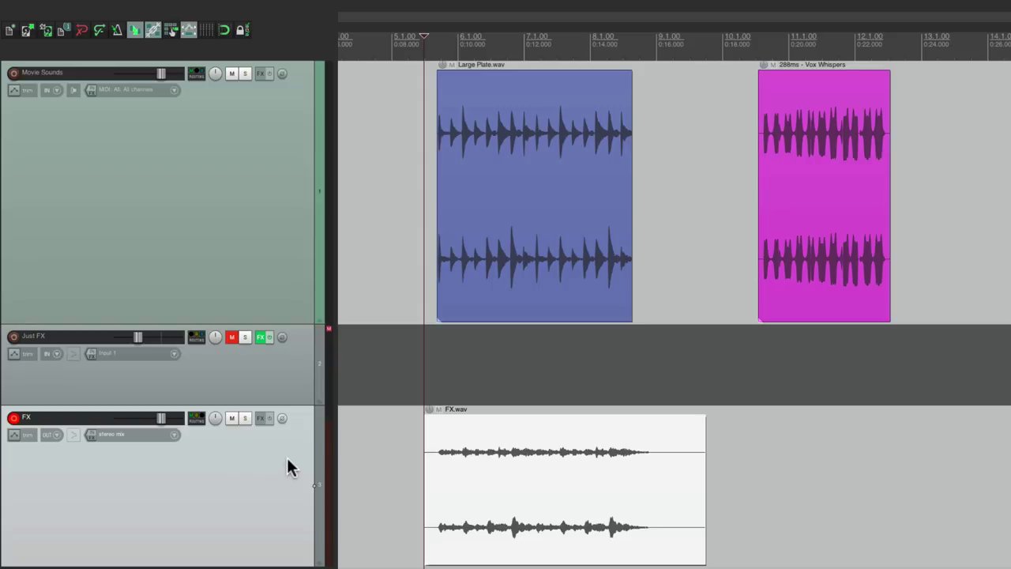
{"action": "key", "text": "space"}
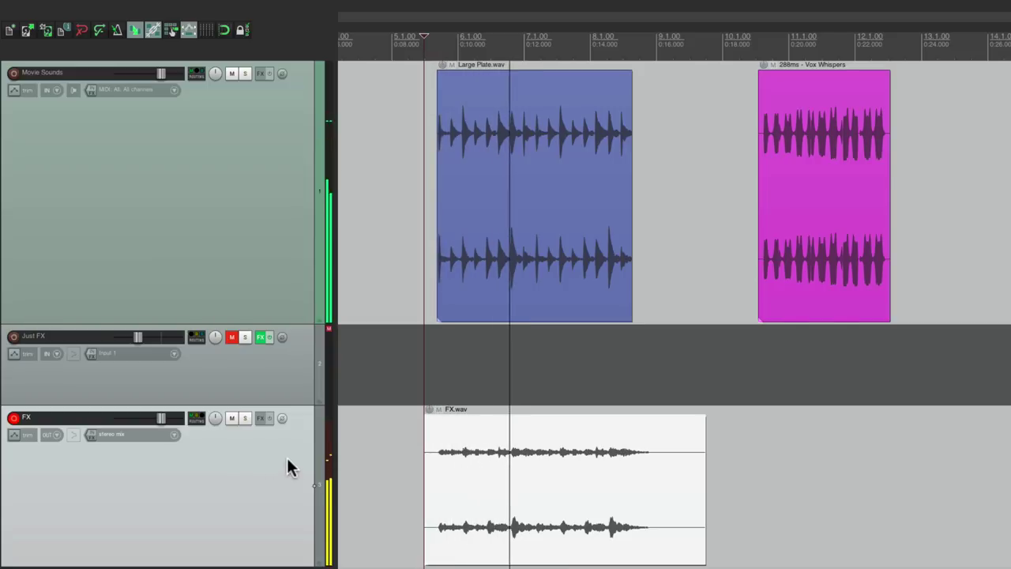
{"action": "key", "text": "space"}
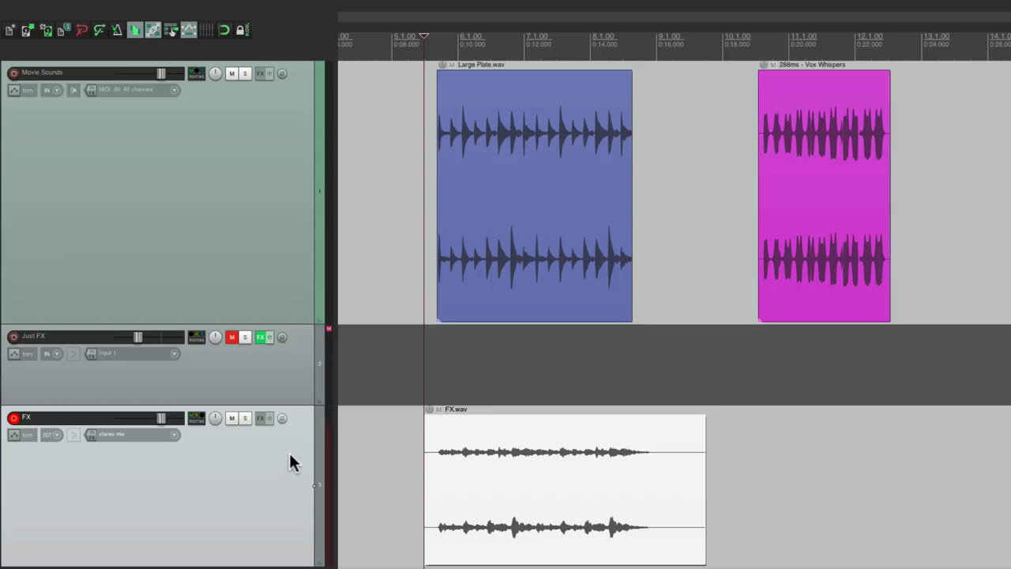
Scroll the timeline right to reveal the green Phase - VL Ambience clip
{"action": "scroll", "coordinate": [506, 350], "scroll_direction": "right", "scroll_amount": 5}
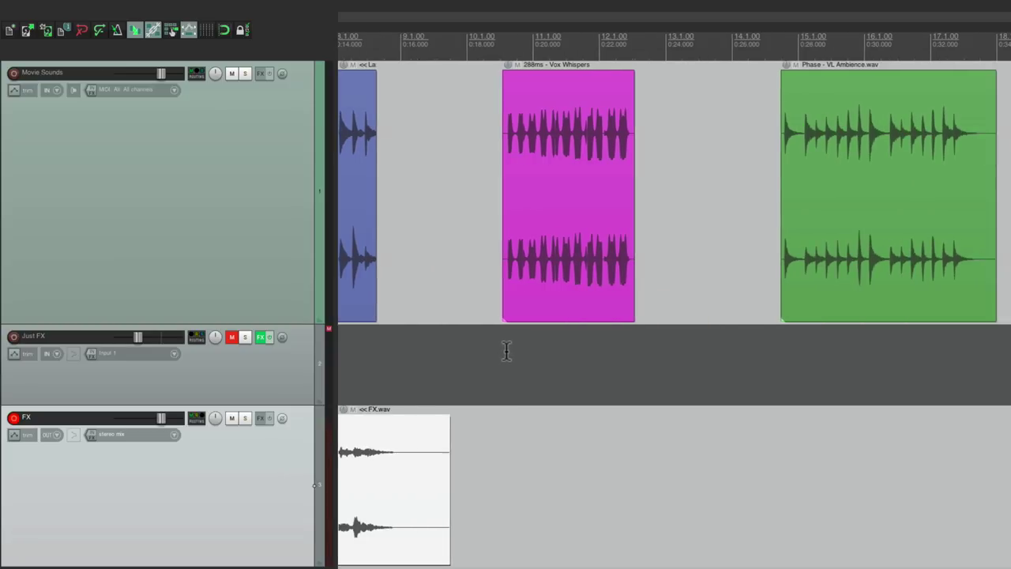